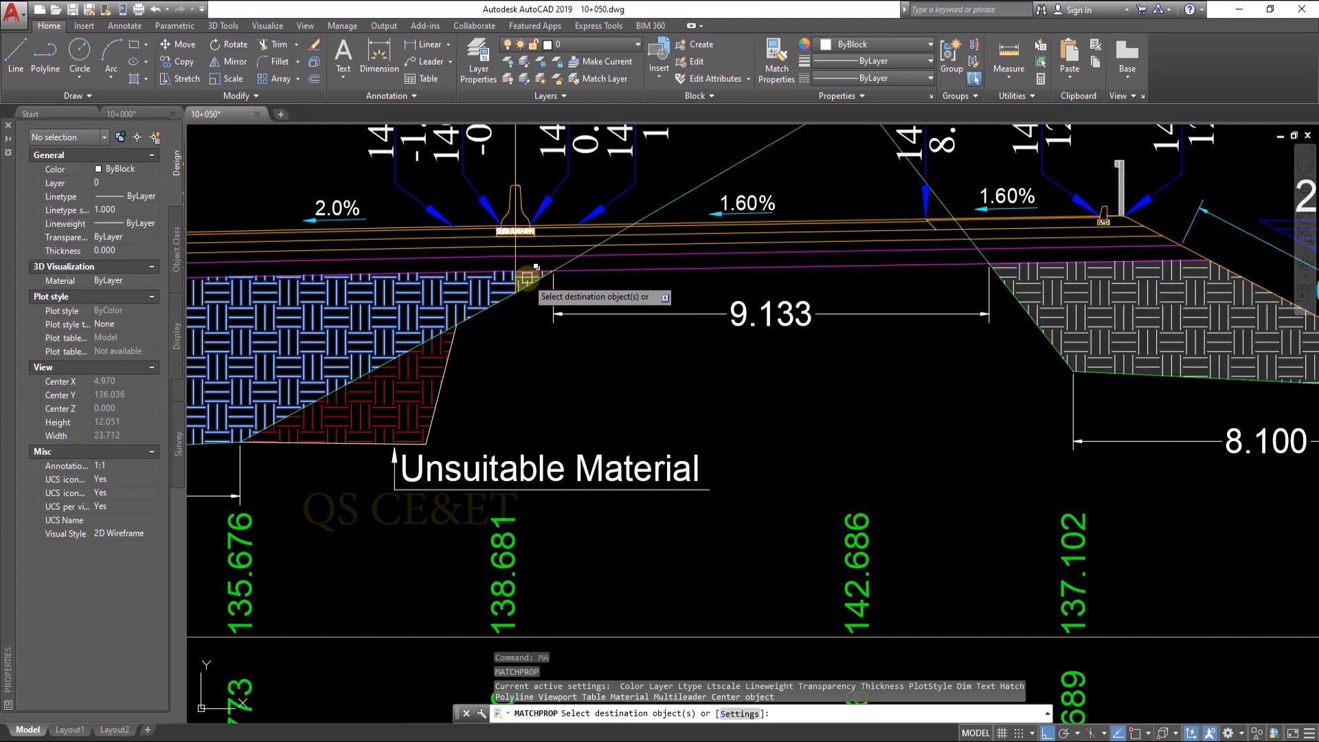
# - Leave property matching and text editing, and place the area text of the right-hand embankment hatch beside the cross-section
pyautogui.press('Escape')
pyautogui.scroll(-5, 800, 327)
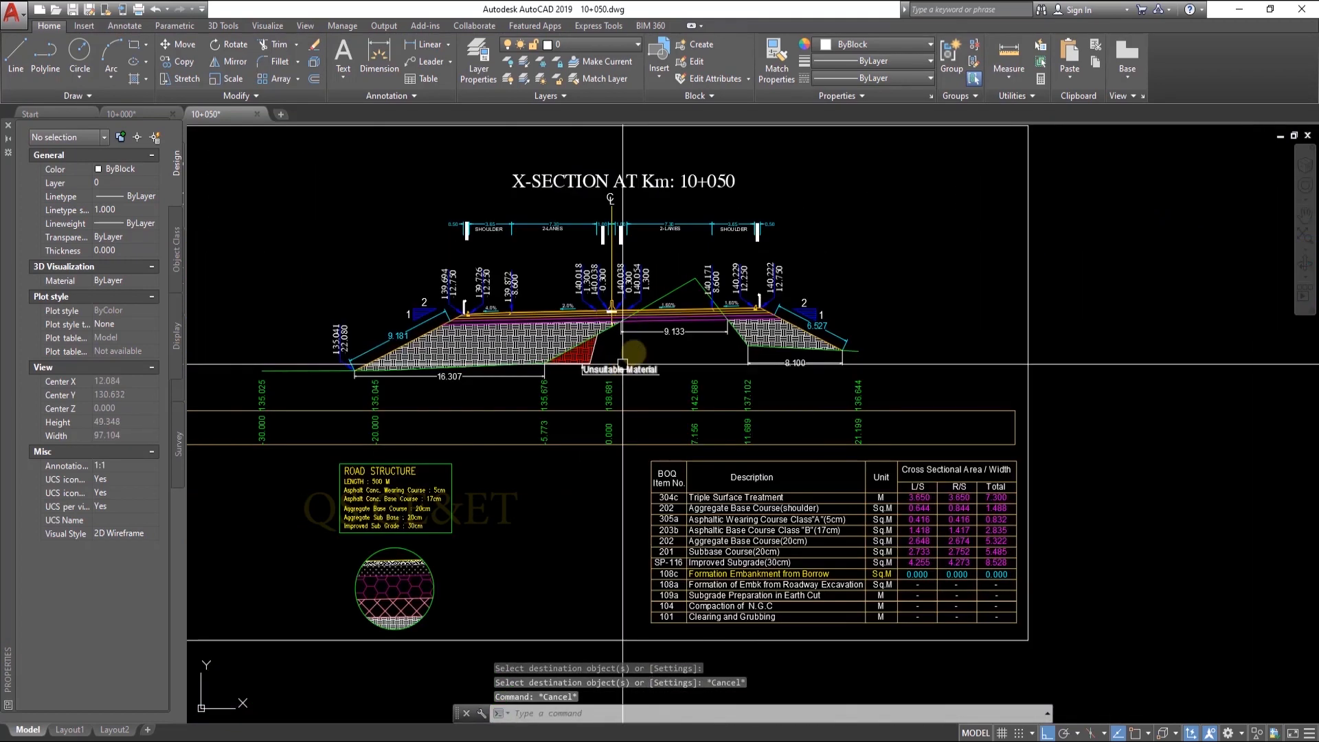
pyautogui.scroll(3, 674, 306)
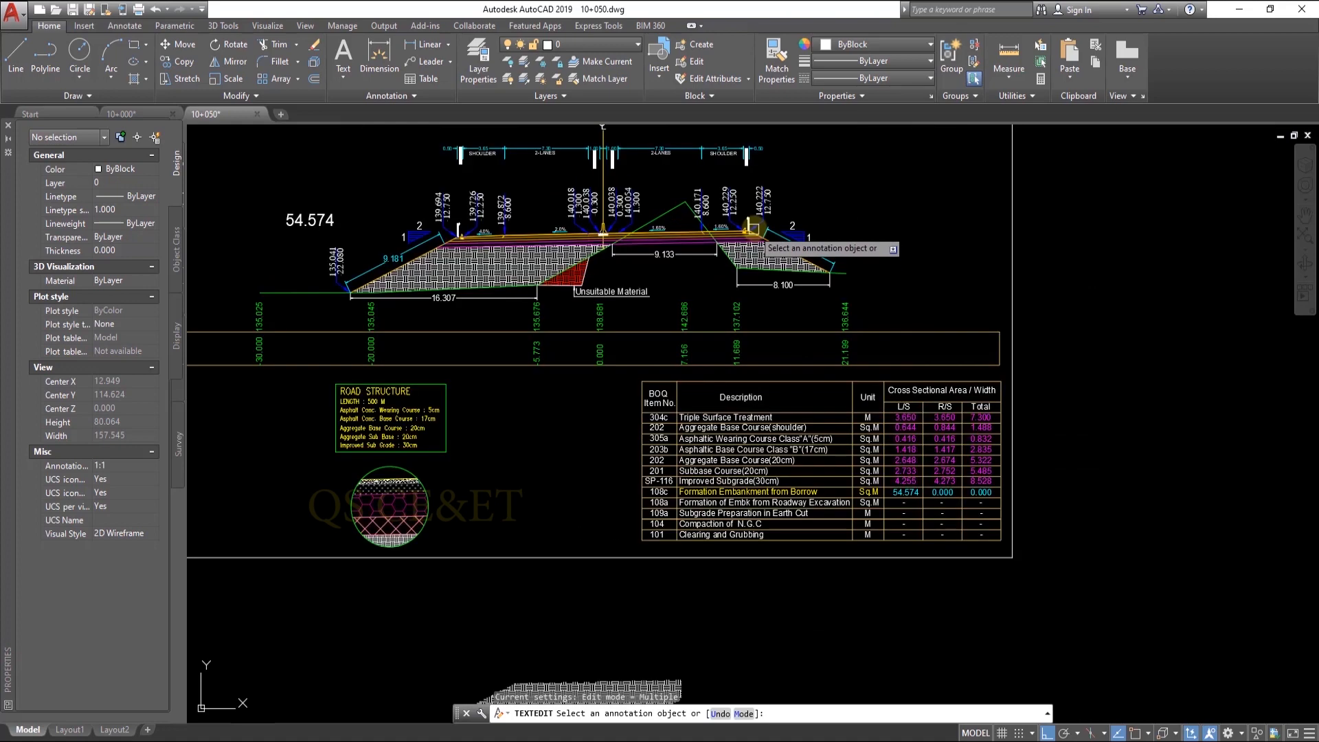
pyautogui.scroll(3, 767, 262)
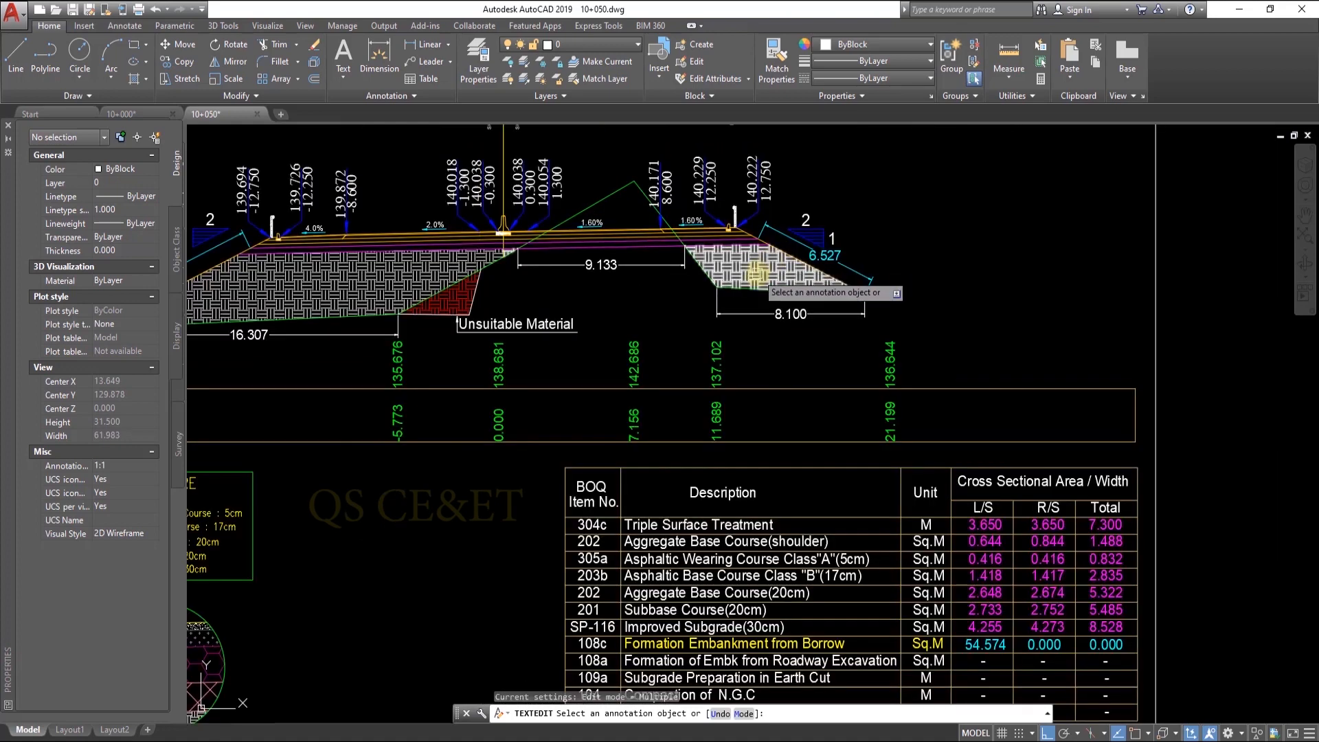
pyautogui.press('Escape')
pyautogui.press('Return')
pyautogui.click(762, 270)
pyautogui.click(979, 259)
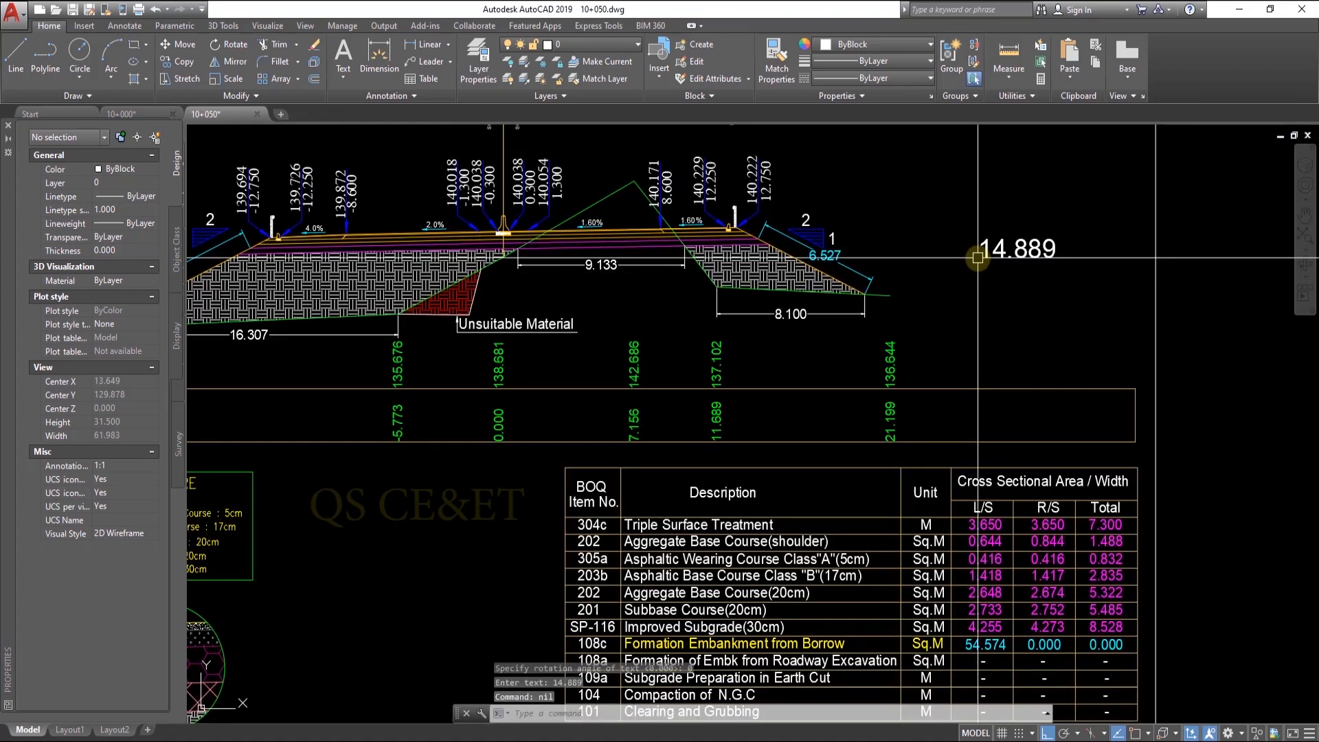
pyautogui.press('Escape')
pyautogui.press('Escape')
pyautogui.press('Escape')
# - Create a boundary polyline around the triangular cut area, using the ground line and the lowest subgrade line as the boundary set
pyautogui.scroll(3, 622, 450)
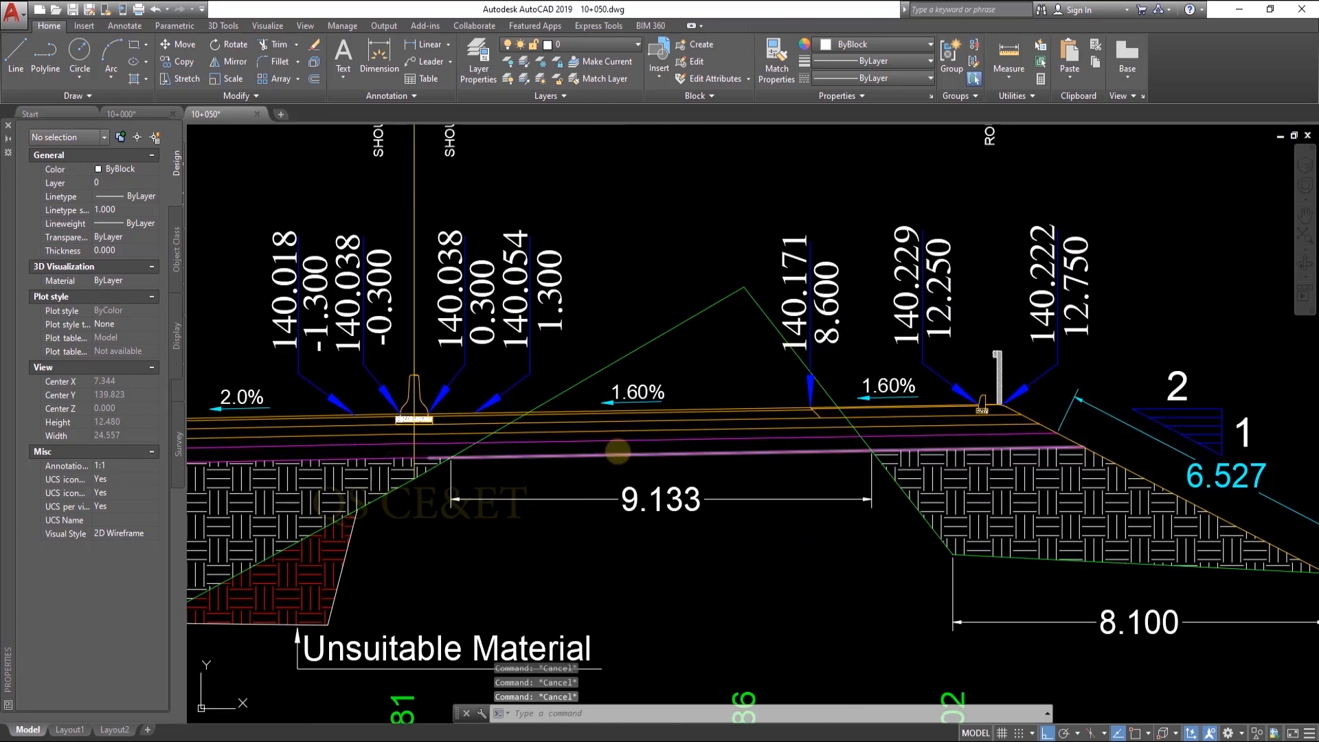
pyautogui.write('bo')
pyautogui.press('Return')
pyautogui.click(677, 426)
pyautogui.click(686, 319)
pyautogui.click(578, 453)
pyautogui.press('Return')
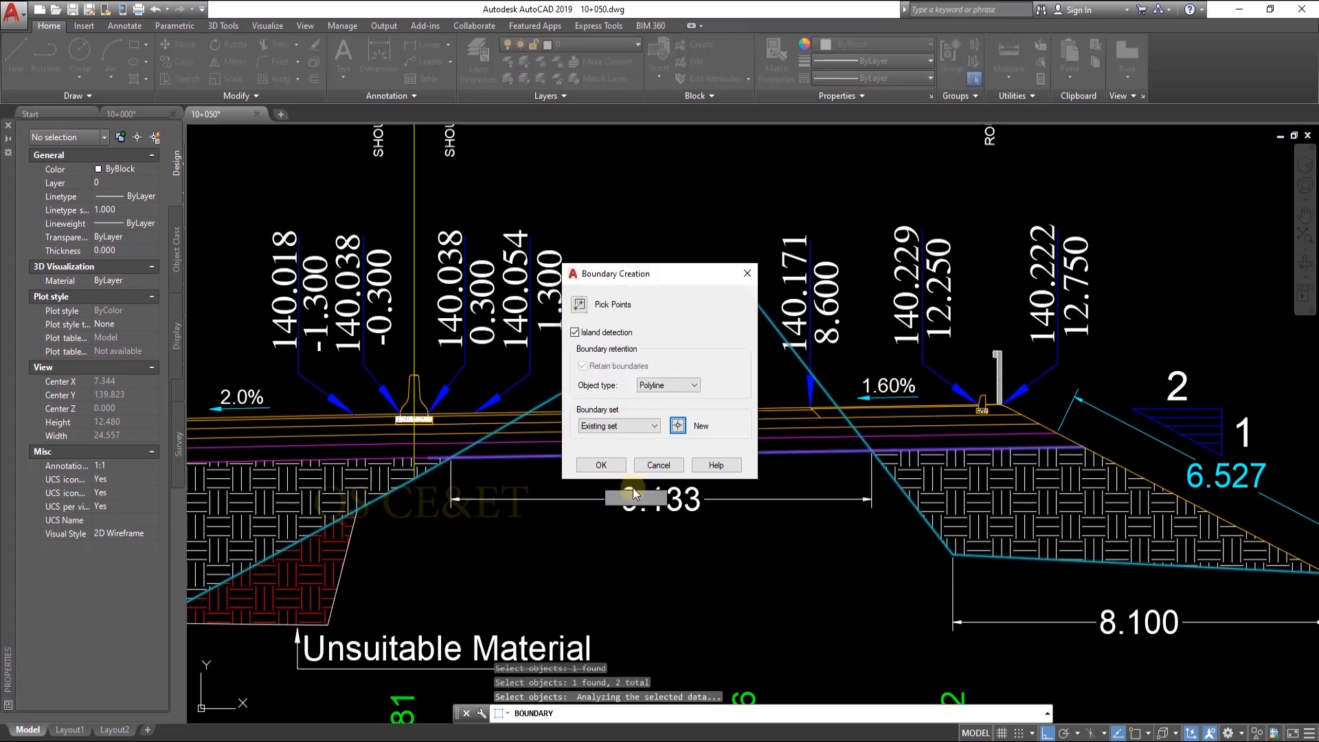
pyautogui.click(579, 305)
pyautogui.click(678, 374)
pyautogui.press('Return')
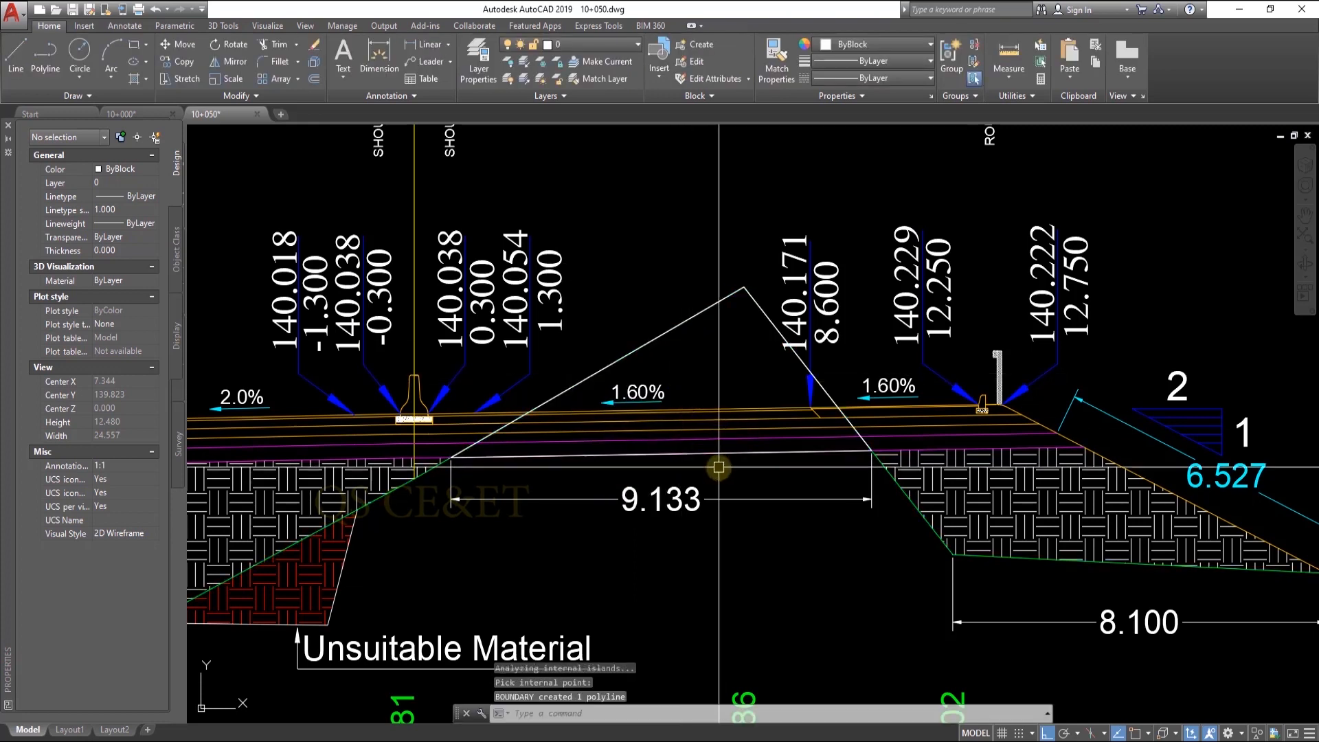
# - Run the area-labelling command on the new cut-area polyline
pyautogui.scroll(-2, 737, 424)
pyautogui.write('1')
pyautogui.press('Return')
pyautogui.click(695, 367)
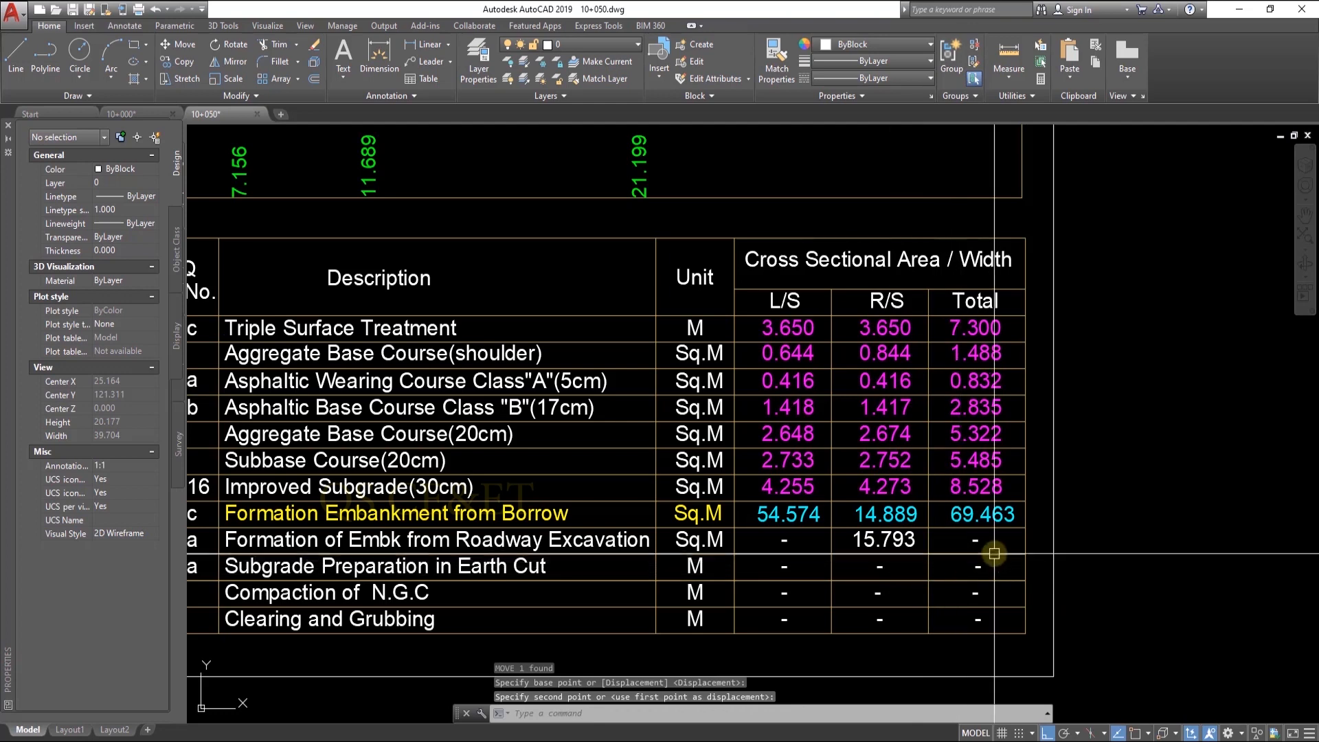
# - Replace the Total dash in the Formation of Embk from Roadway Excavation row with a copy of its R/S value
pyautogui.press('Escape')
pyautogui.click(977, 542)
pyautogui.press('Delete')
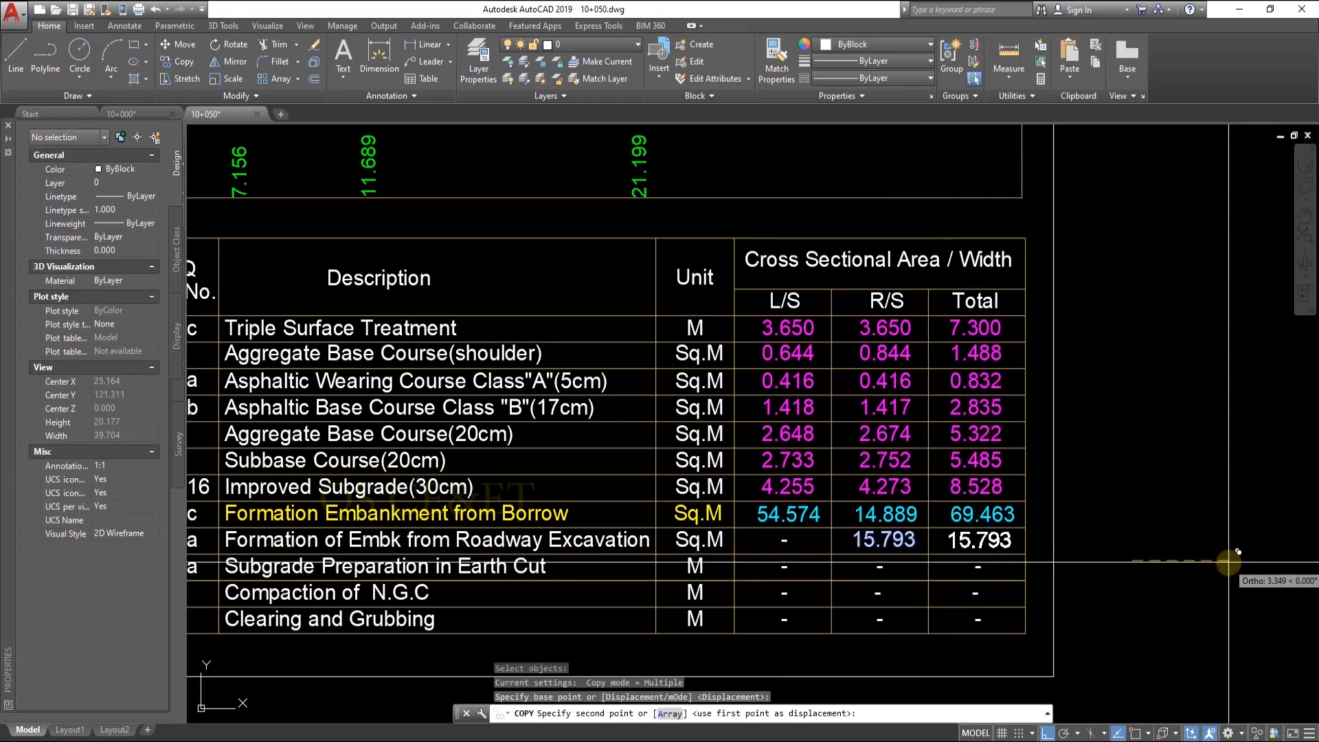
pyautogui.click(1228, 562)
pyautogui.press('Escape')
pyautogui.press('Escape')
pyautogui.press('Escape')
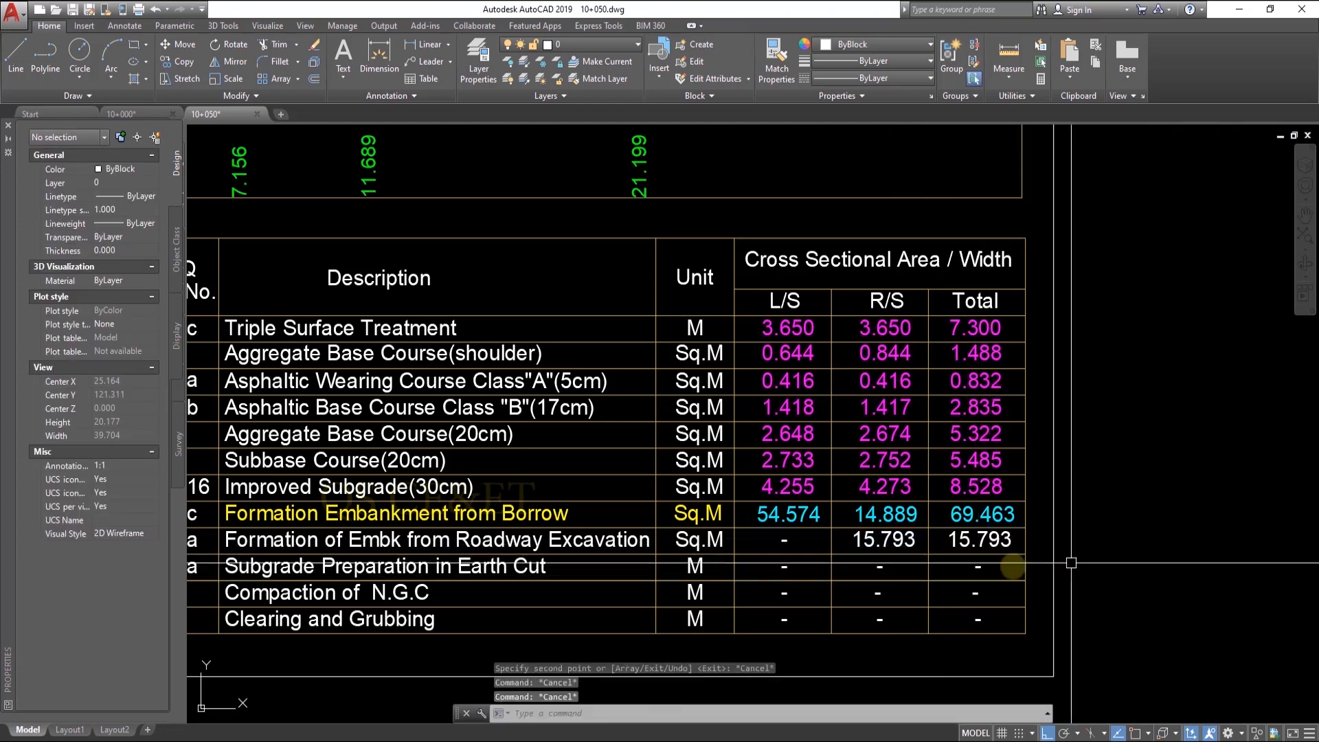
# - Copy the R/S value 08.100 from the Compaction of N.G.C row into the Clearing and Grubbing row
pyautogui.scroll(-4, 1168, 570)
pyautogui.scroll(4, 990, 581)
pyautogui.scroll(-4, 990, 581)
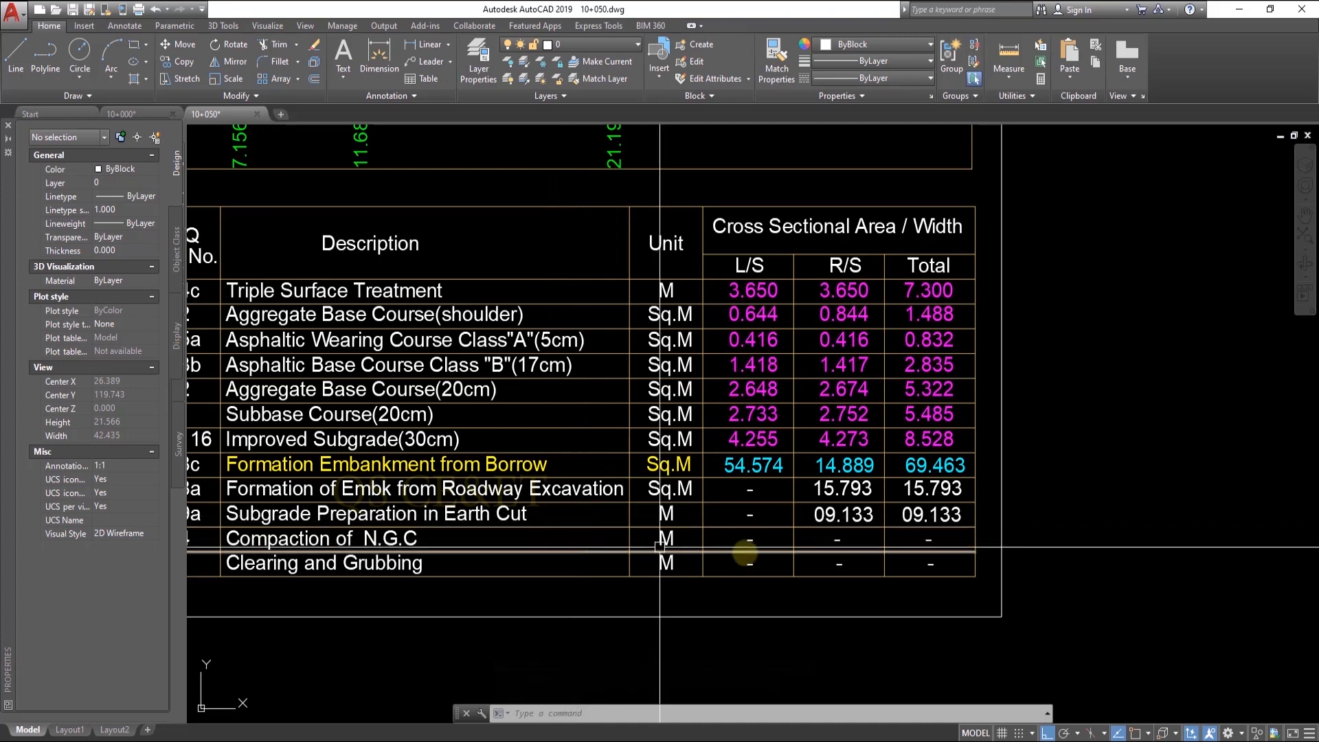
pyautogui.scroll(-4, 707, 568)
pyautogui.moveTo(610, 470); pyautogui.dragTo(729, 509, button='middle')
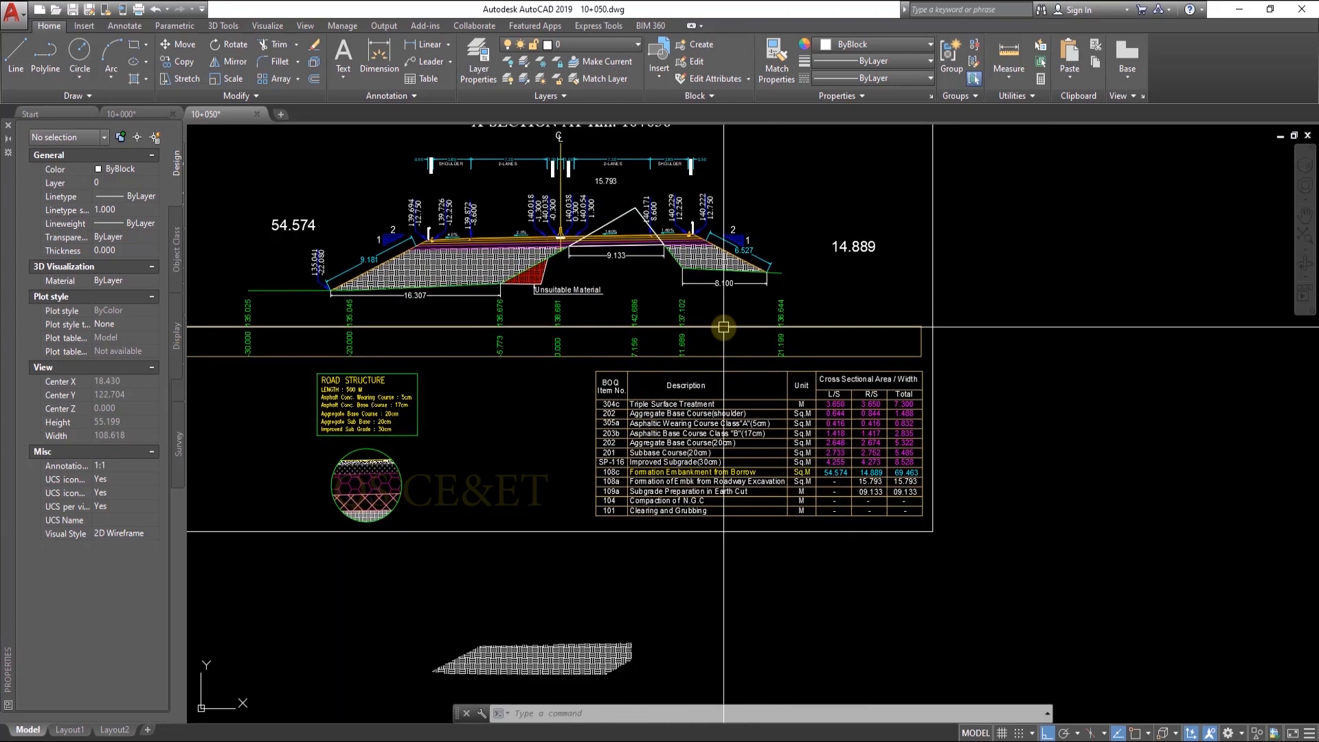
pyautogui.scroll(5, 948, 437)
pyautogui.press('Return')
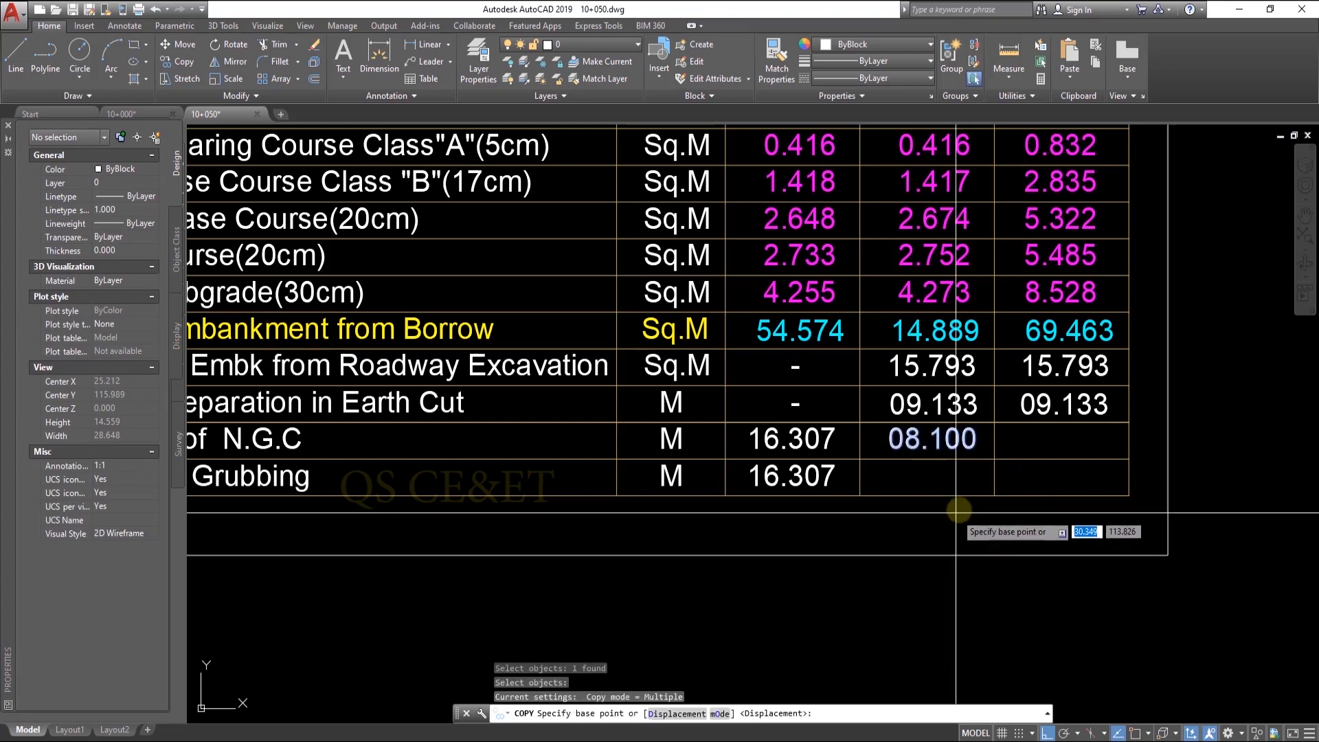
pyautogui.click(954, 510)
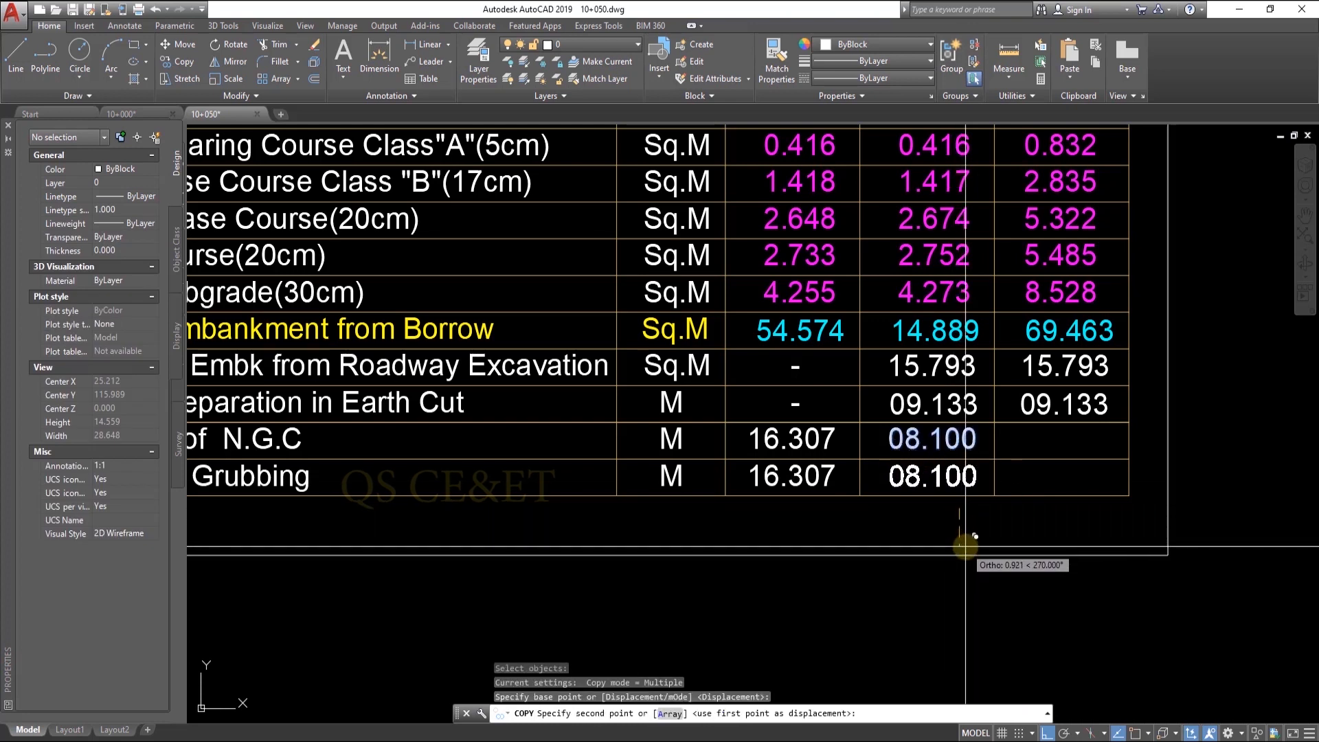
pyautogui.click(966, 547)
pyautogui.press('Escape')
pyautogui.press('Escape')
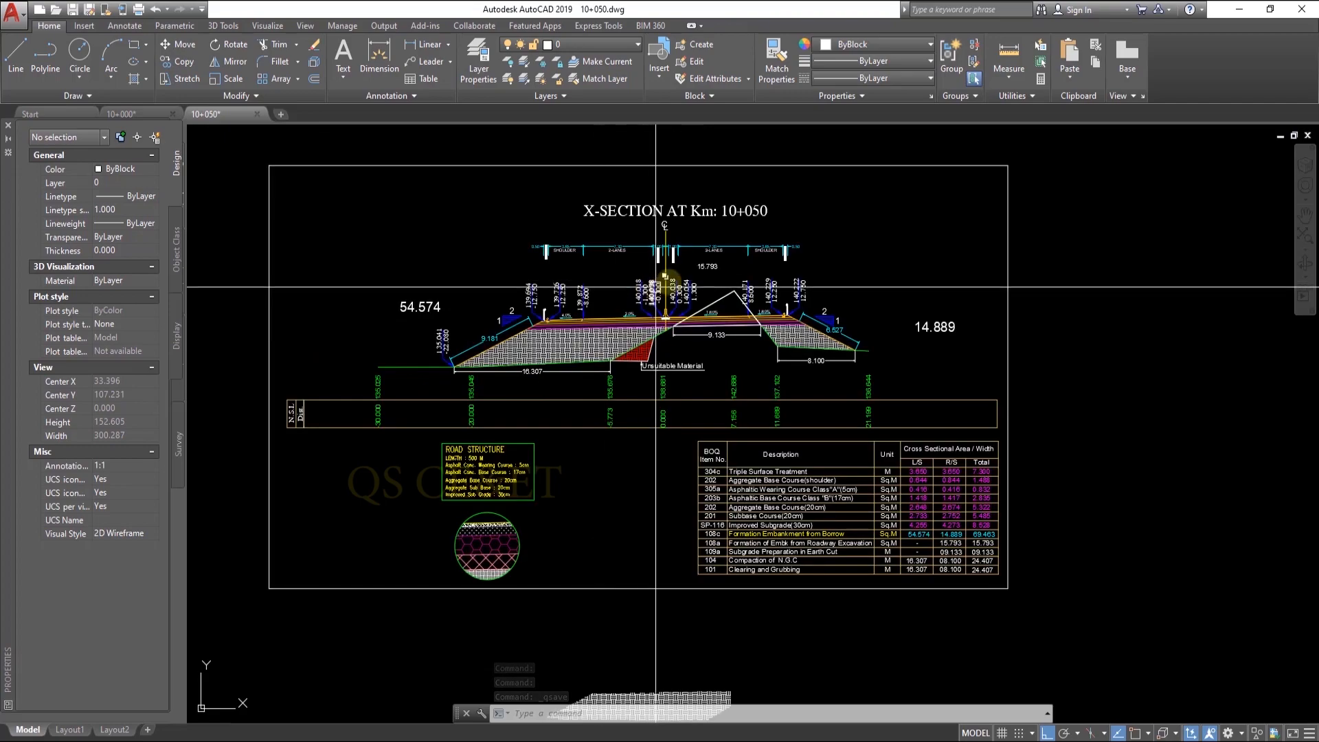
# - In Calculator, add the L/S and R/S borrow embankment areas of section 10+100, 42.339 + 37.974
pyautogui.scroll(2, 655, 286)
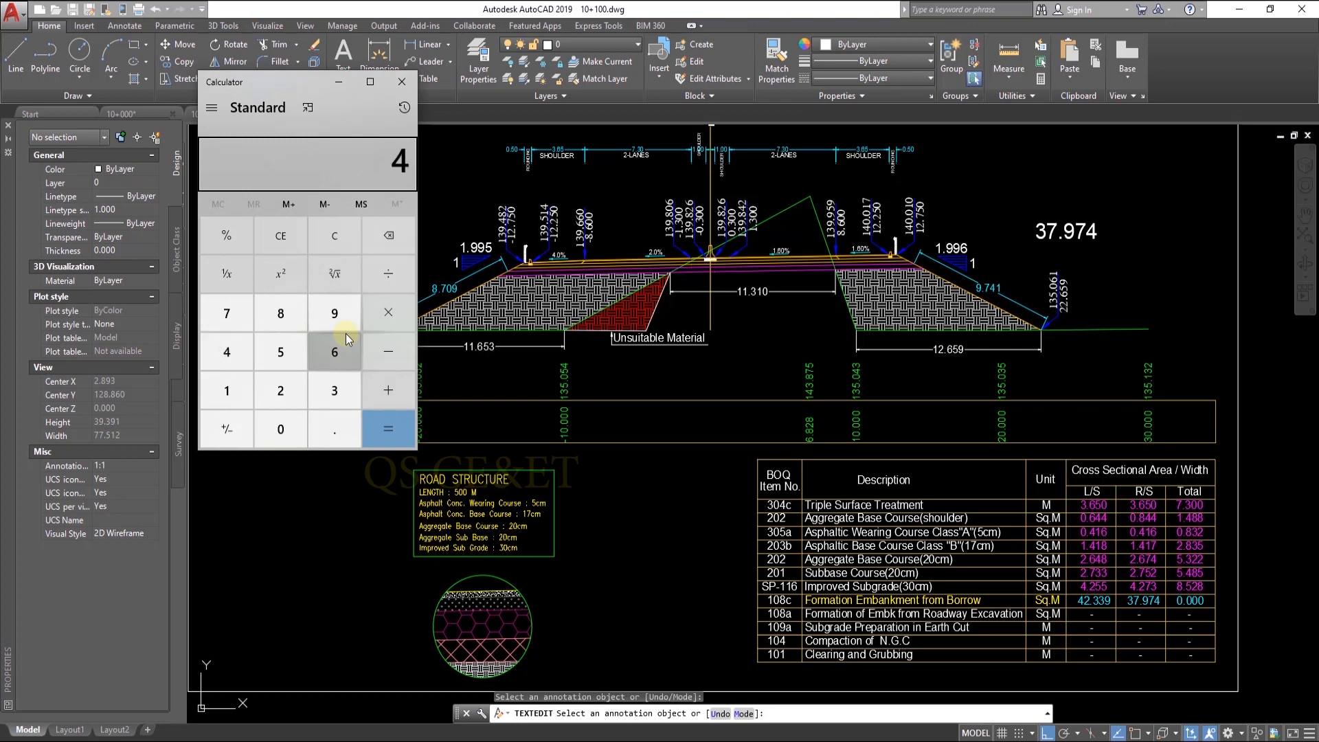
pyautogui.write('2.339 + 37.9')
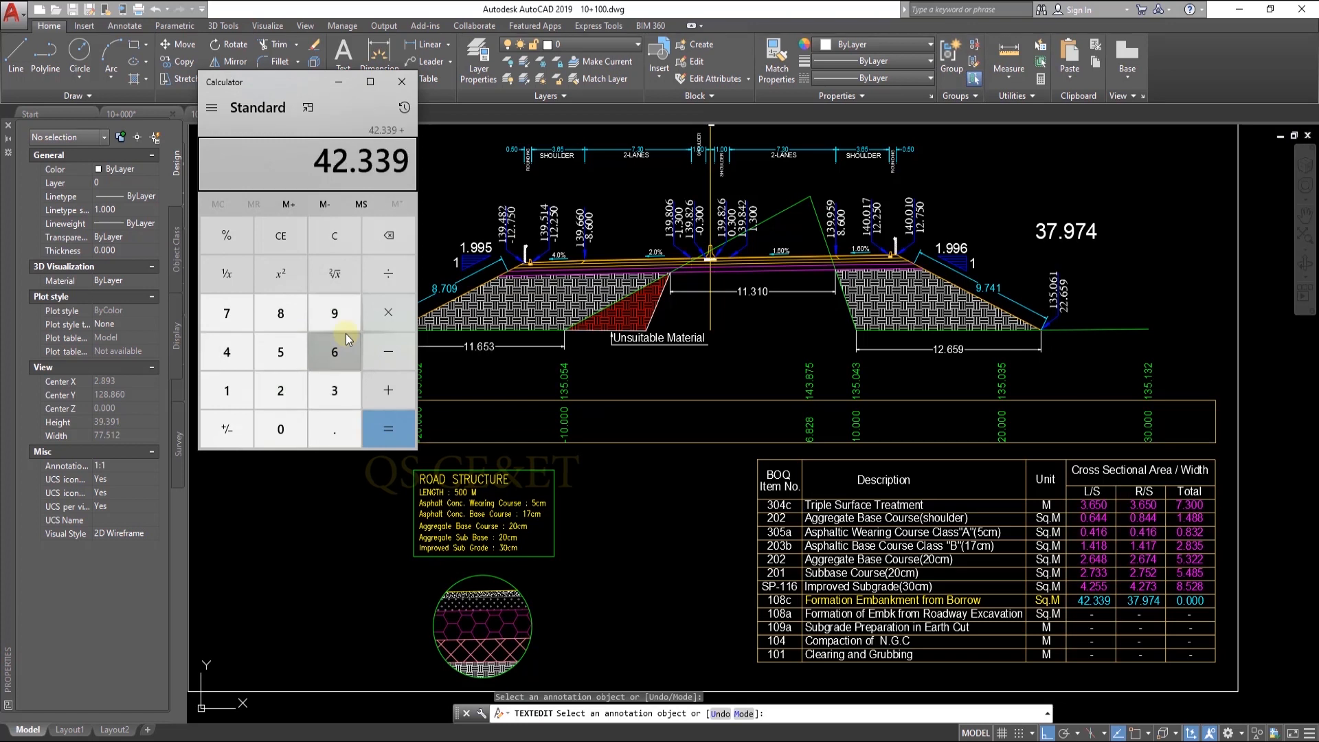
pyautogui.write('74')
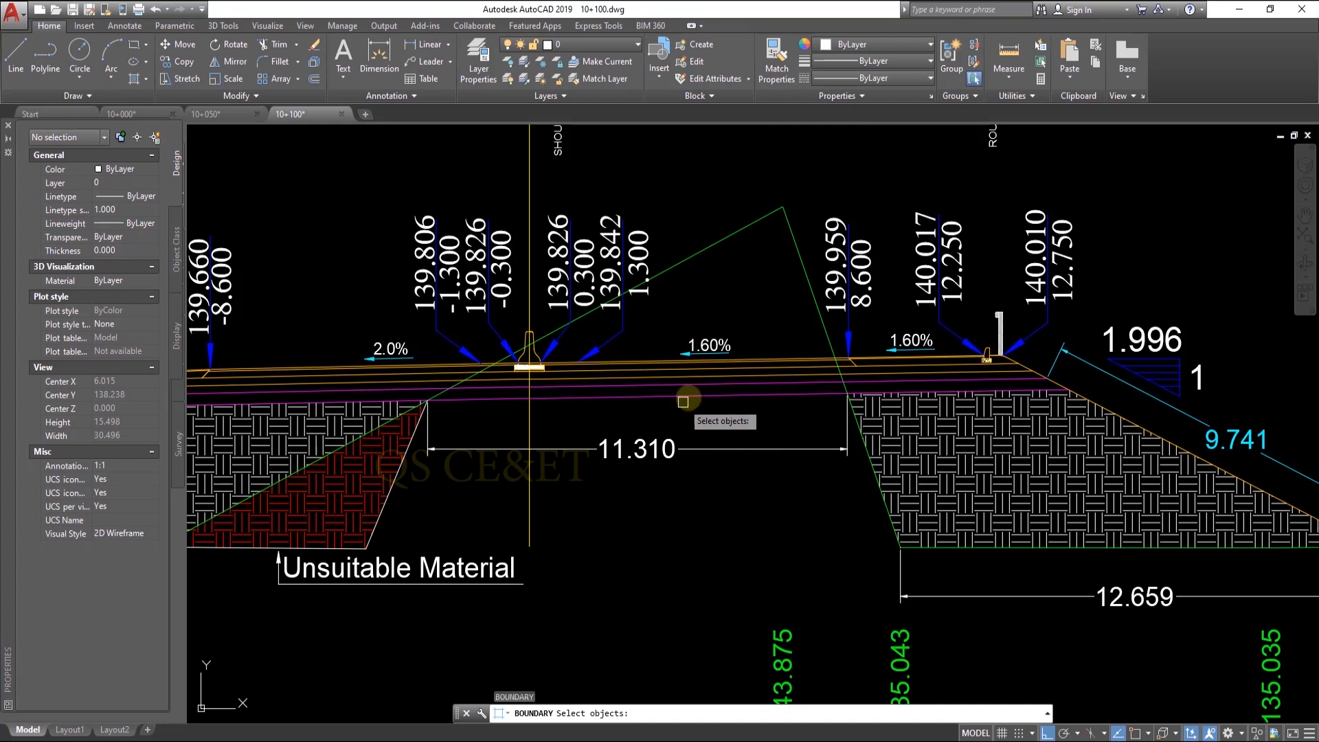
# - Create a boundary polyline of the cut area above the subgrade from the ground line and the lowest subgrade line
pyautogui.scroll(-1, 812, 277)
pyautogui.click(812, 277)
pyautogui.click(795, 387)
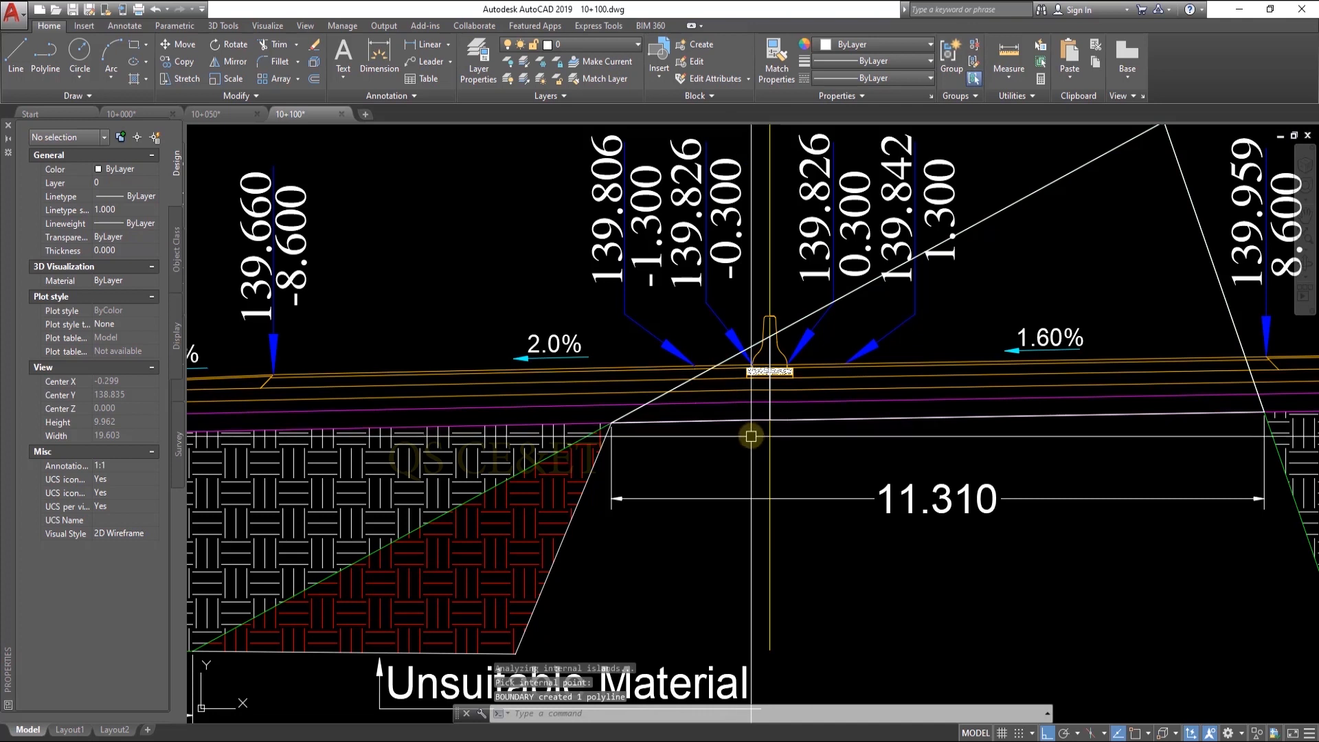
pyautogui.press('Escape')
pyautogui.press('Escape')
# - Label the area of the cut portion left of the centreline with text of height 0.2
pyautogui.write('1')
pyautogui.press('Return')
pyautogui.click(689, 421)
pyautogui.click(672, 471)
pyautogui.click(657, 461)
pyautogui.write('.2')
pyautogui.press('Return')
pyautogui.scroll(-2, 600, 458)
pyautogui.click(722, 421)
pyautogui.press('Escape')
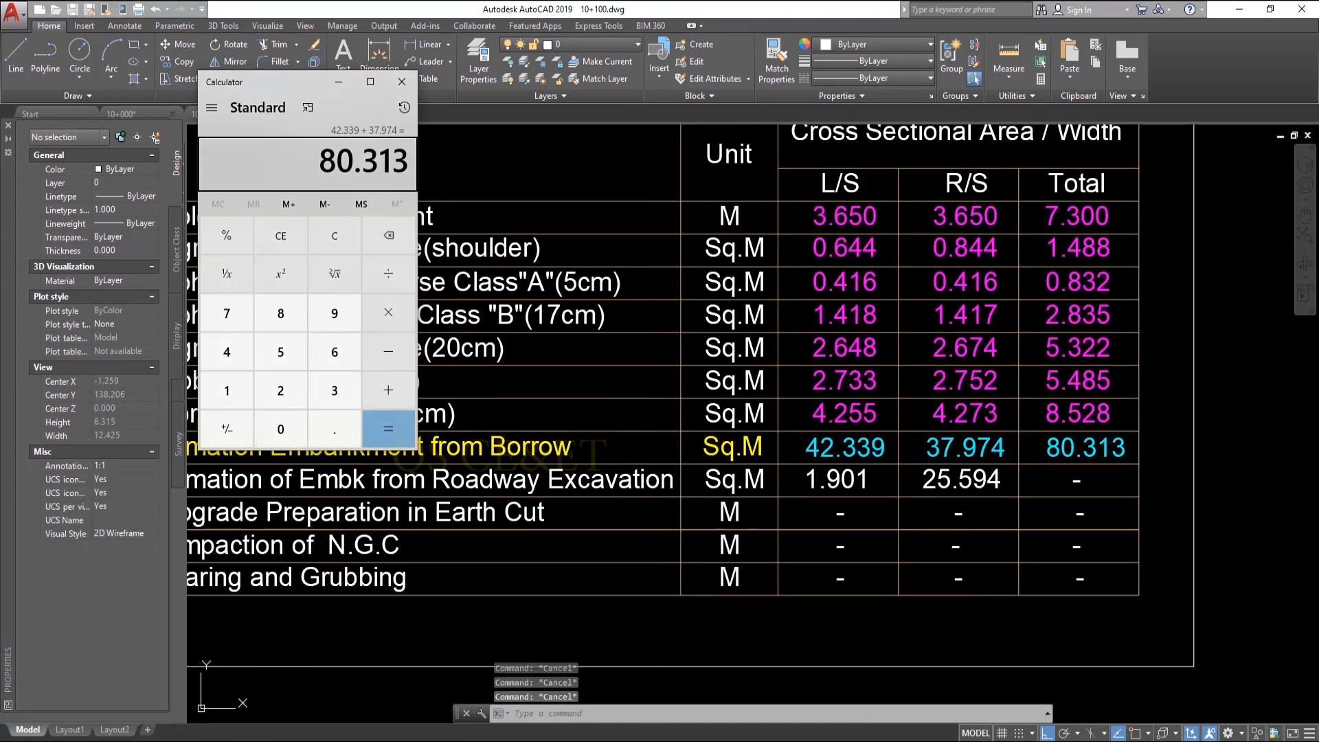
# - In Calculator, add the L/S and R/S roadway excavation areas, 1.901 + 25.594
pyautogui.click(560, 661)
pyautogui.write('01')
pyautogui.press('+')
pyautogui.write('25.594')
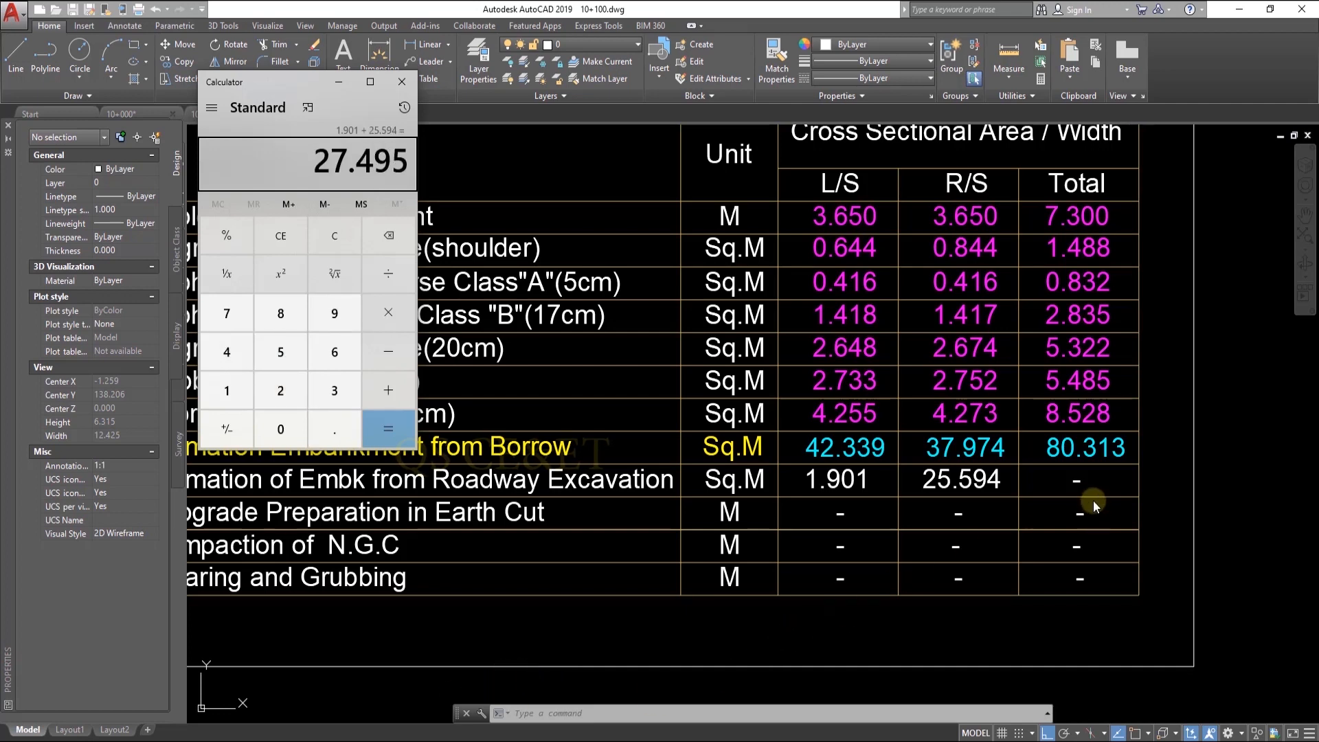
# - Set the Total of the Formation of Embk from Roadway Excavation row to 27.495 and save the drawing
pyautogui.click(1085, 474)
pyautogui.doubleClick(1078, 481)
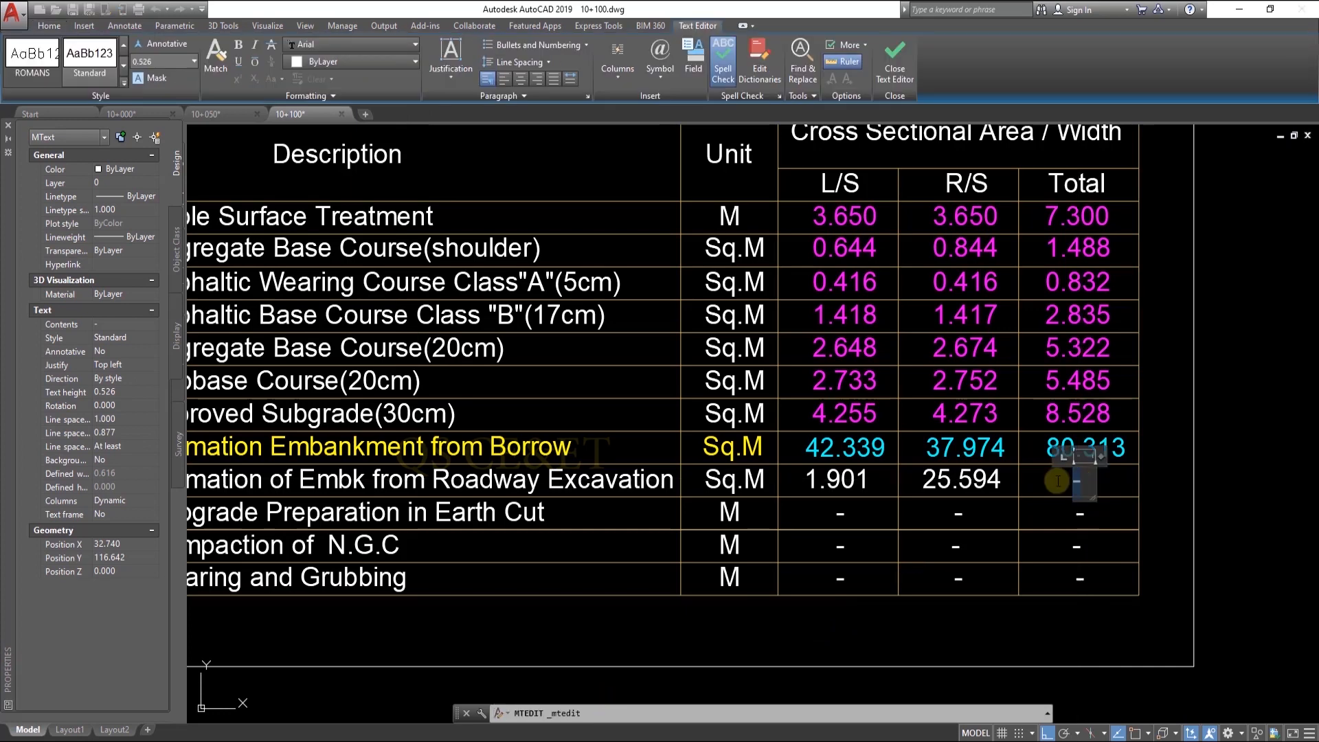
pyautogui.write('27.495')
pyautogui.click(1123, 511)
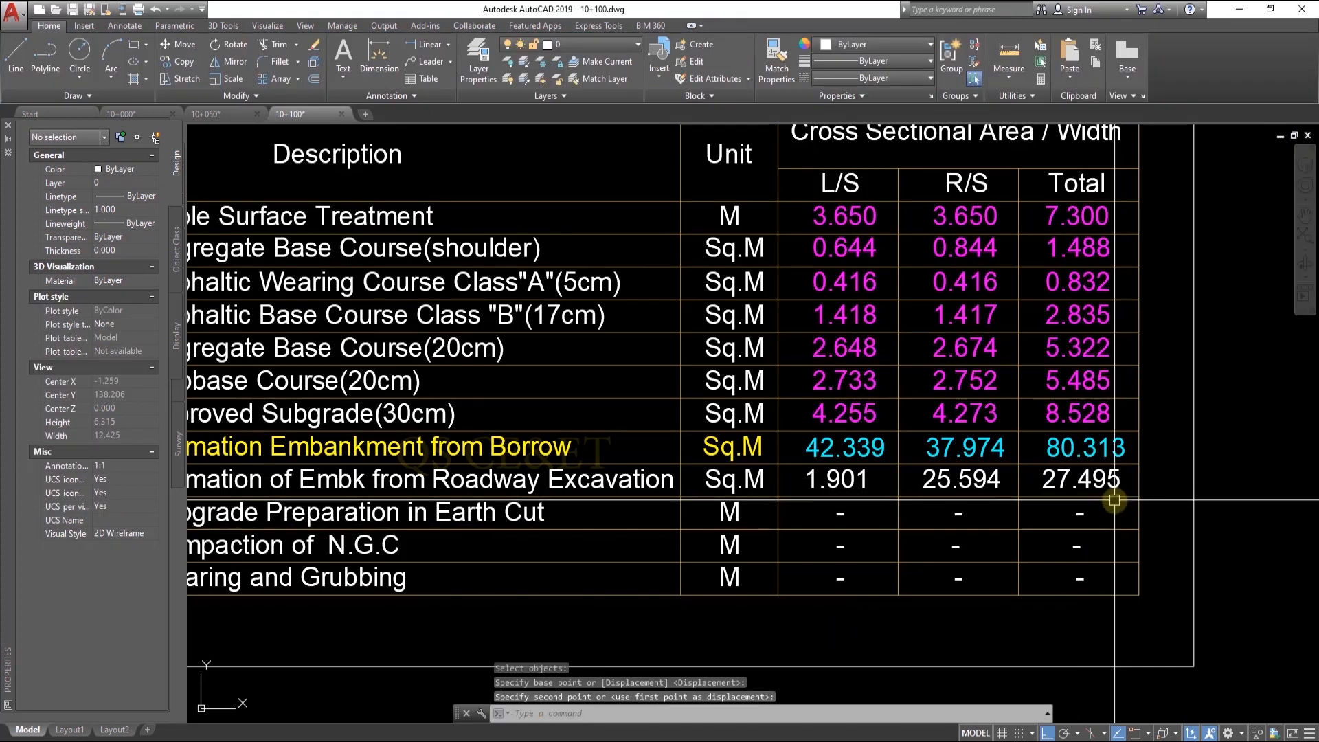
pyautogui.hotkey('ctrl', 's')
# - Add a linear dimension from the cut area's right base corner to the centreline, placed below the overall cut width dimension
pyautogui.scroll(-6, 706, 288)
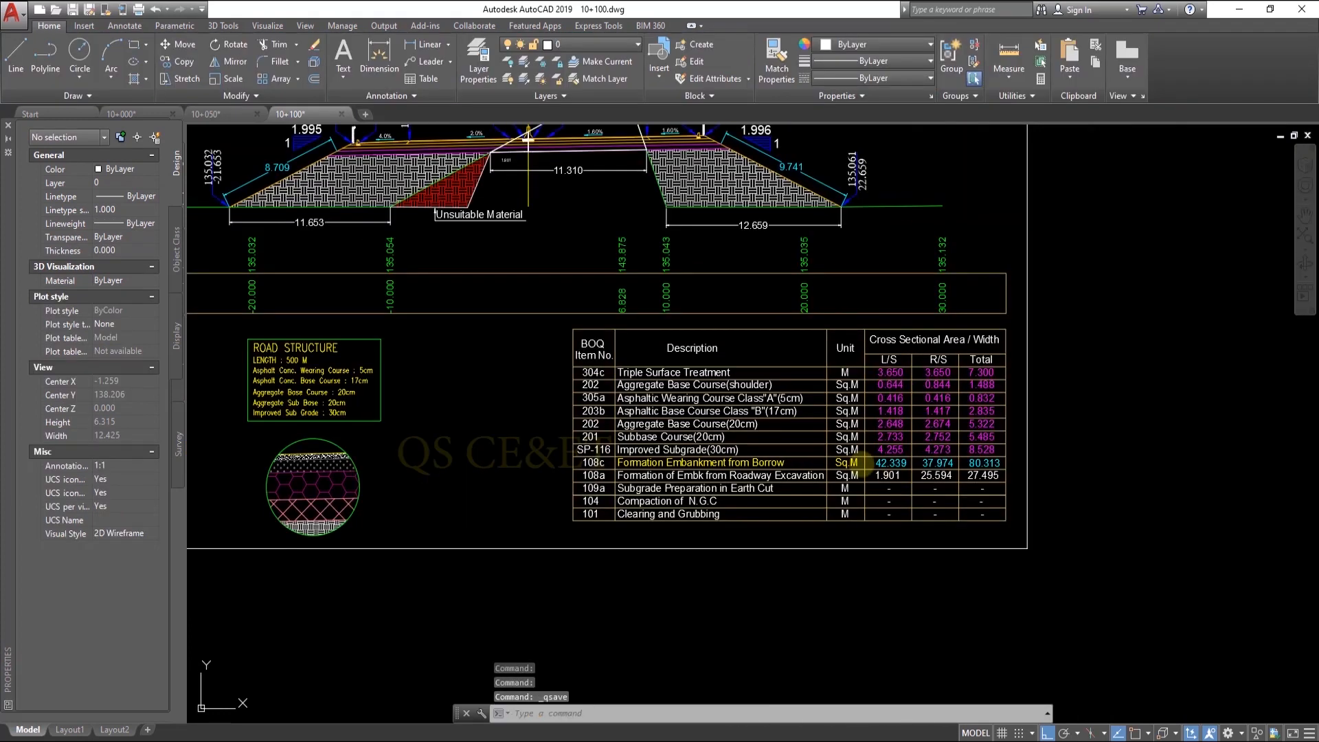
pyautogui.scroll(4, 706, 288)
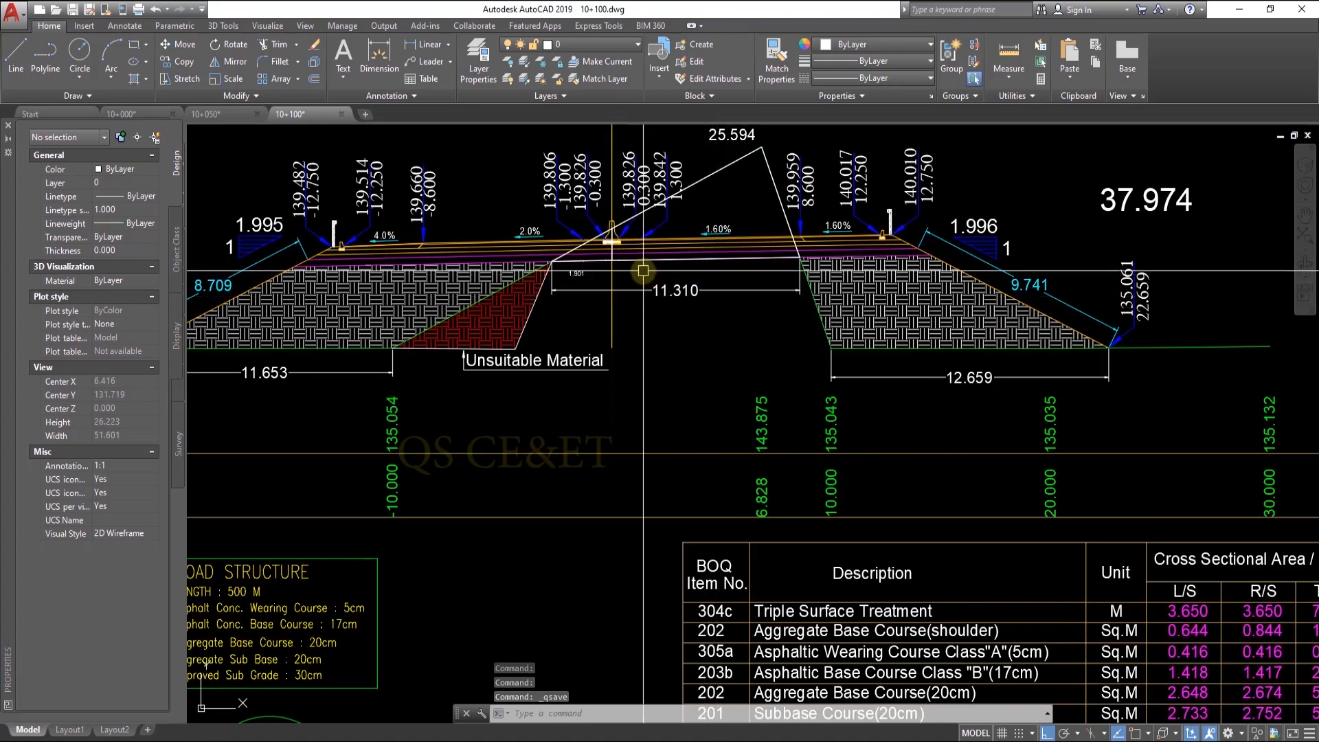
pyautogui.scroll(2, 572, 295)
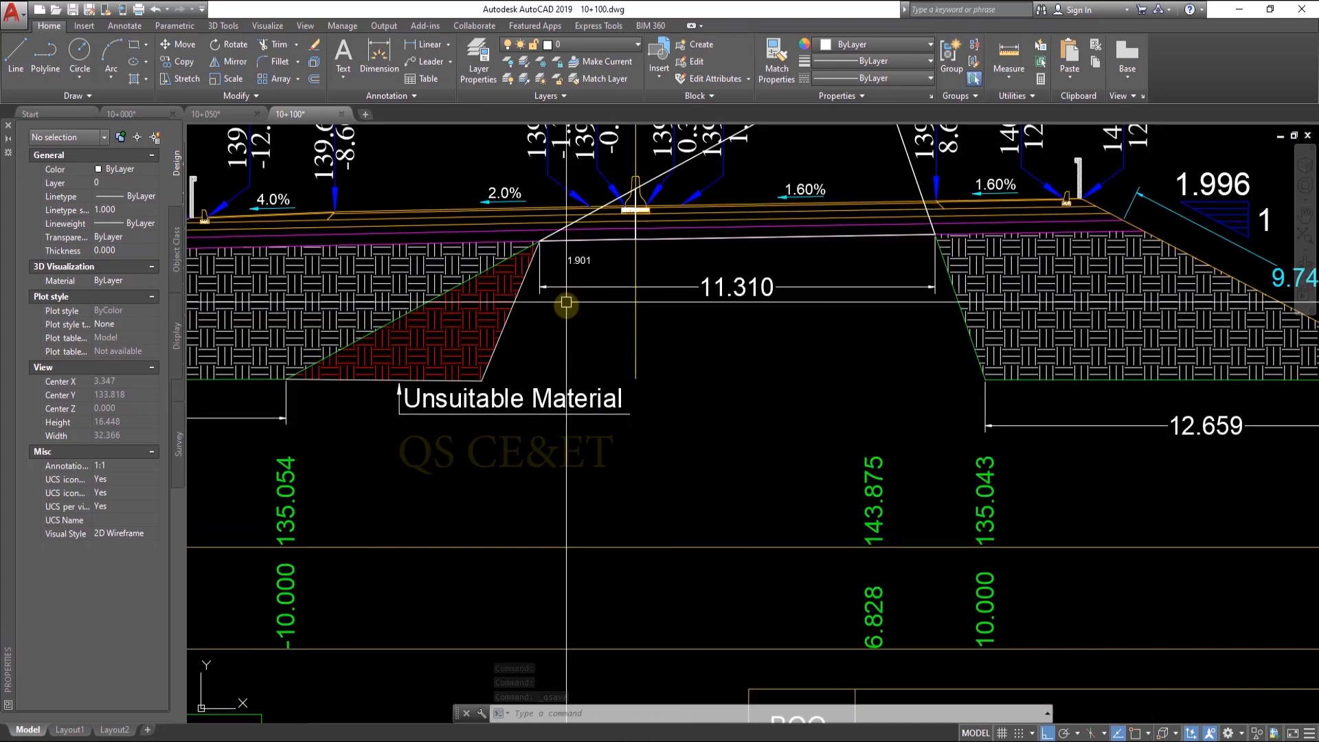
pyautogui.scroll(-2, 623, 286)
pyautogui.moveTo(766, 339)
pyautogui.mouseDown(button='middle')
pyautogui.moveTo(791, 343)
pyautogui.moveTo(677, 287)
pyautogui.mouseUp(button='middle')
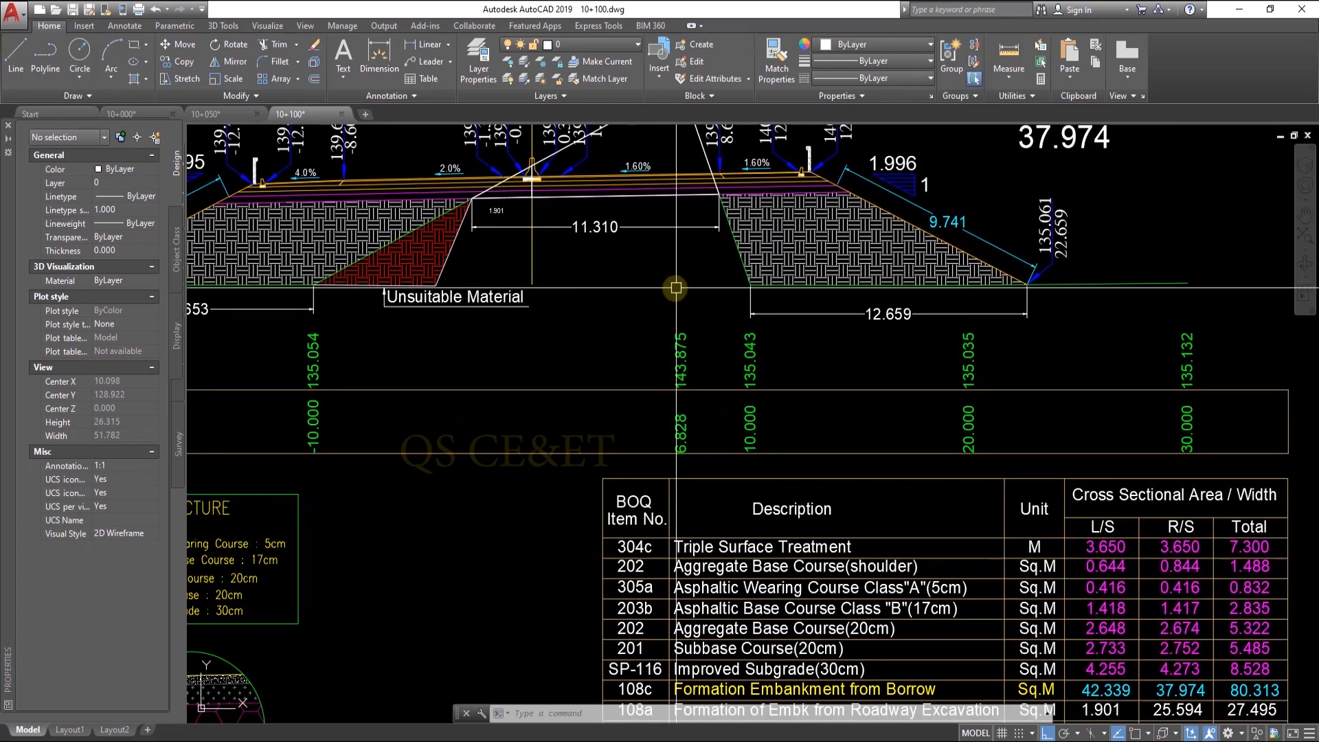
pyautogui.click(416, 46)
pyautogui.scroll(6, 718, 194)
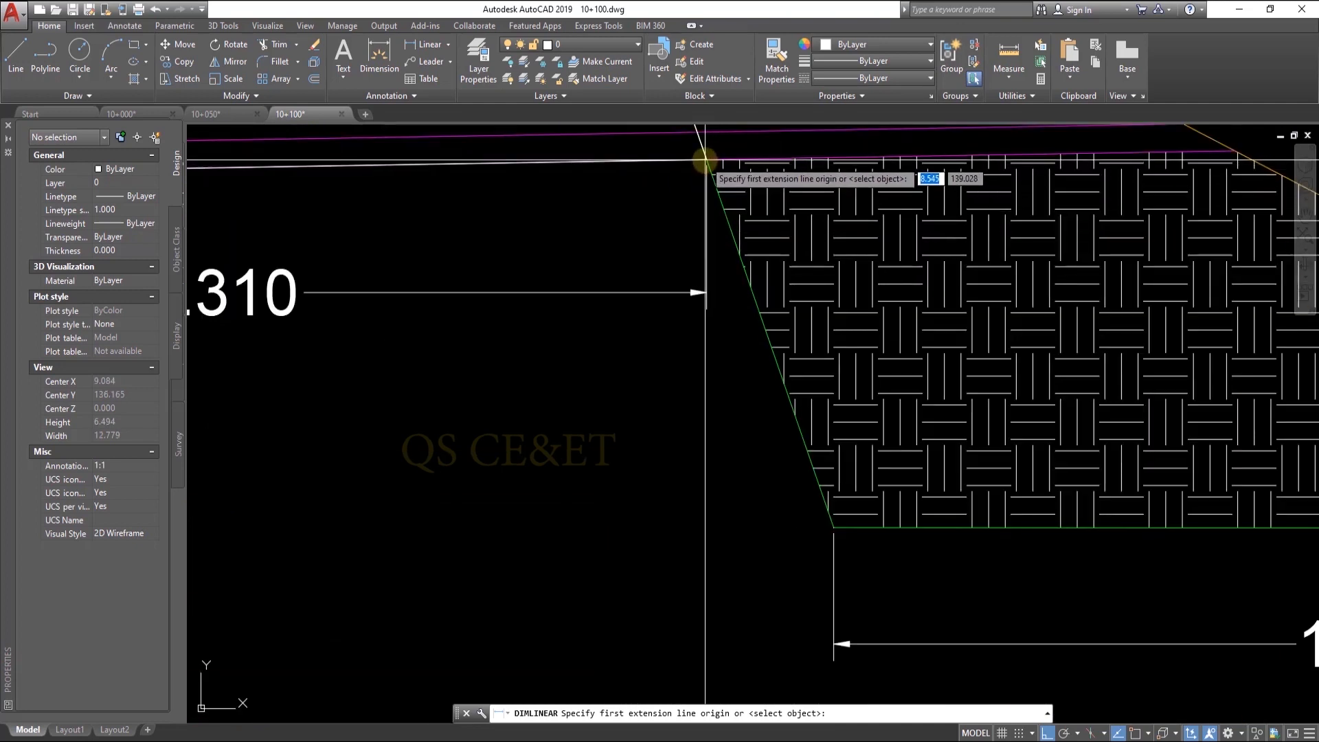
pyautogui.press('F3')
pyautogui.click(715, 180)
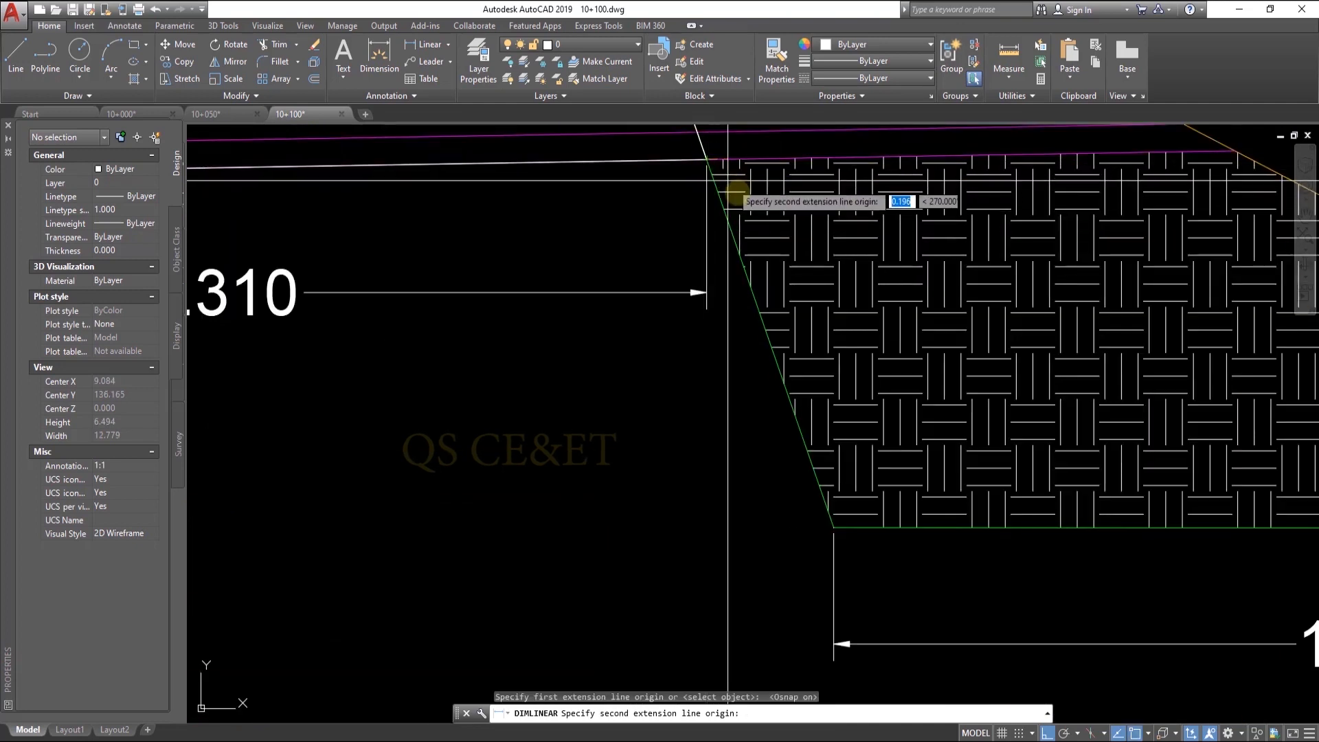
pyautogui.scroll(-6, 687, 200)
pyautogui.scroll(6, 549, 192)
pyautogui.click(547, 194)
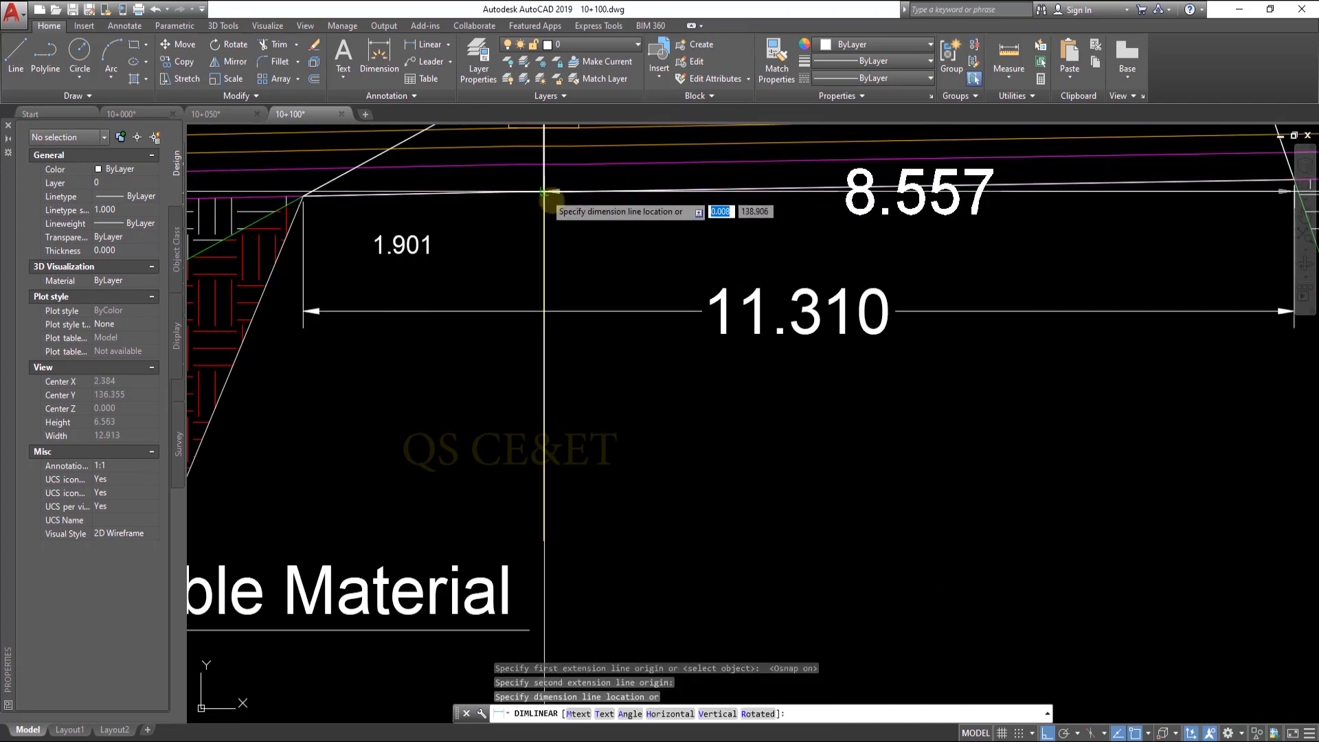
pyautogui.click(582, 423)
# - Add a linear dimension from the centreline to the cut area's left base corner, in line with the adjacent partial dimension
pyautogui.press('Return')
pyautogui.click(545, 417)
pyautogui.click(303, 197)
pyautogui.click(326, 413)
pyautogui.press('Escape')
pyautogui.press('Escape')
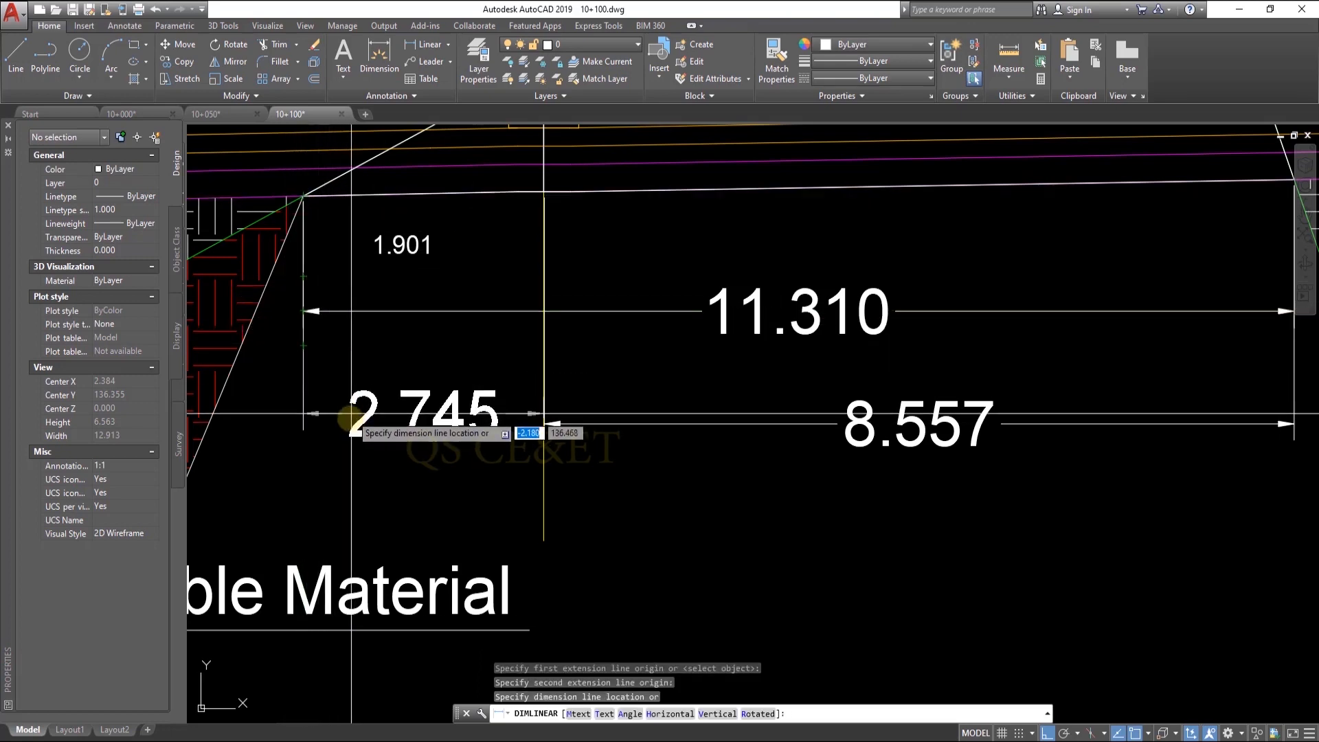
# - In Calculator, add the L/S and R/S widths of the Compaction of N.G.C row, 11.653 + 12.659
pyautogui.scroll(-4, 618, 460)
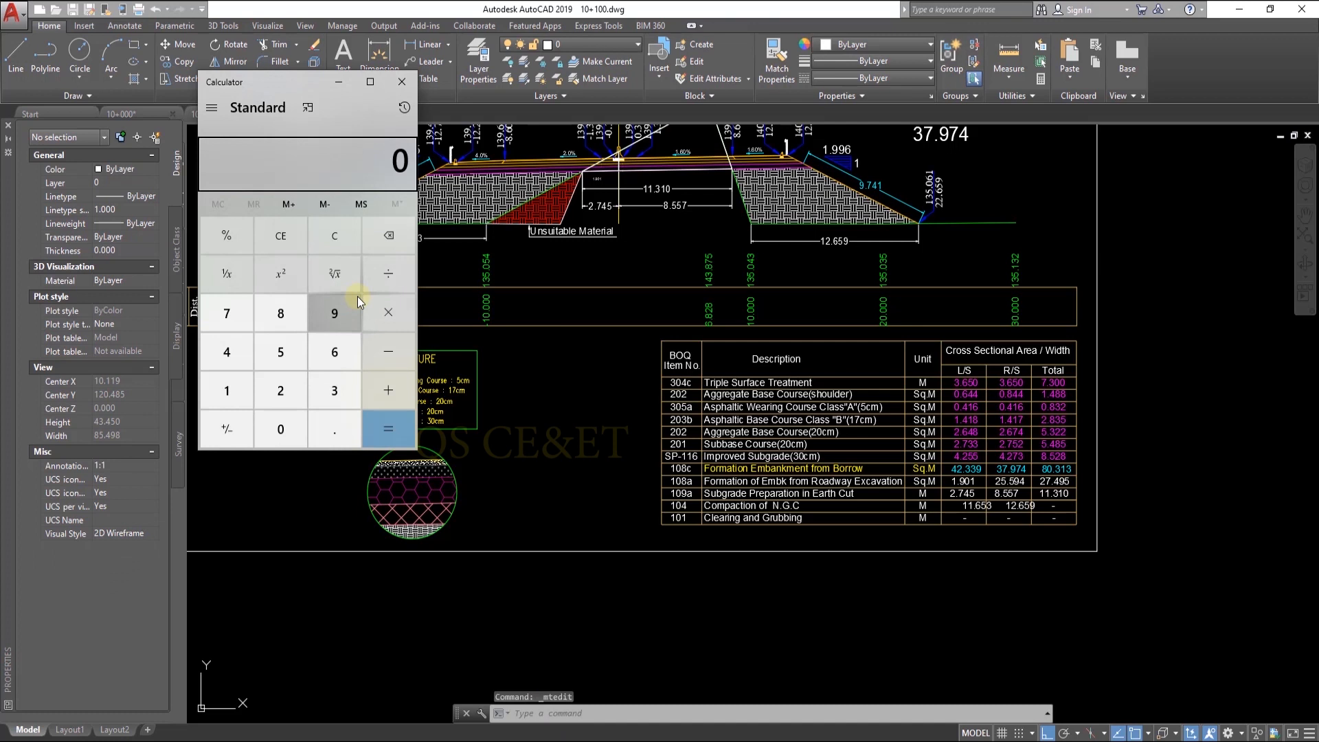
pyautogui.write('11.653+')
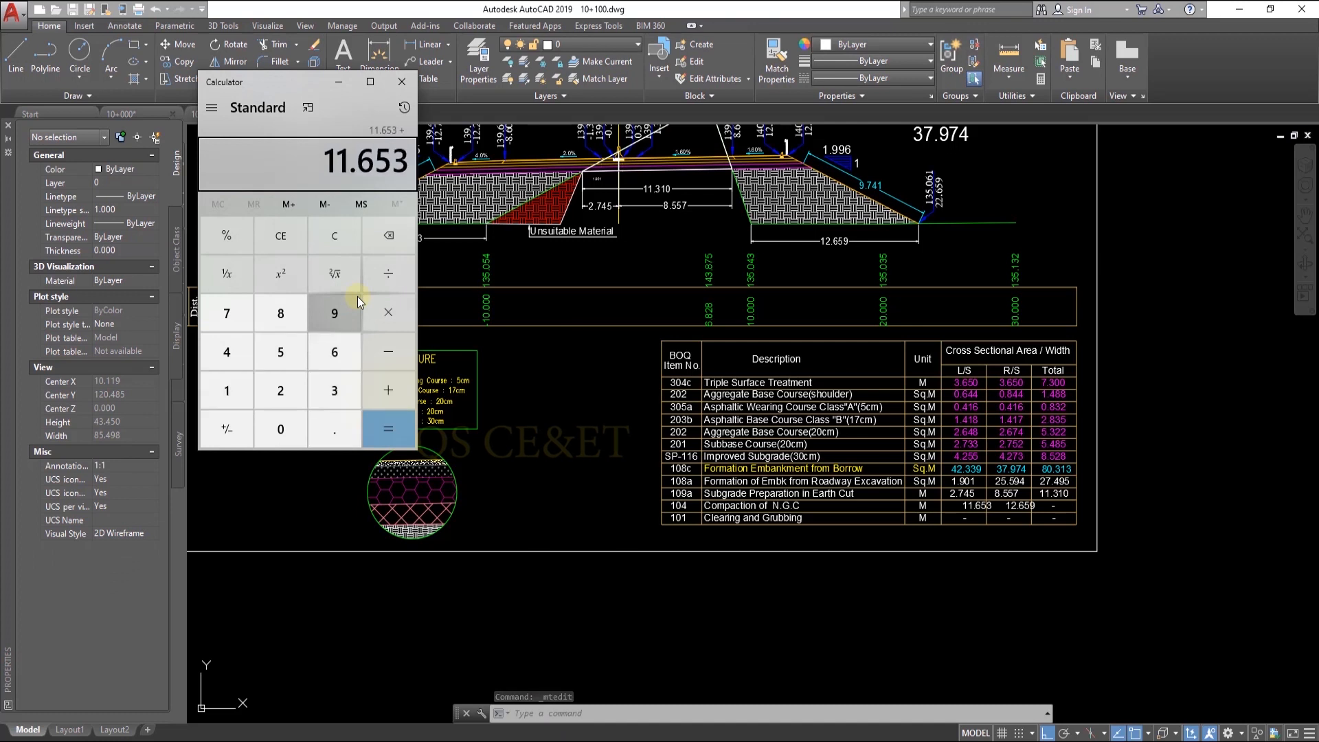
pyautogui.write('12.659')
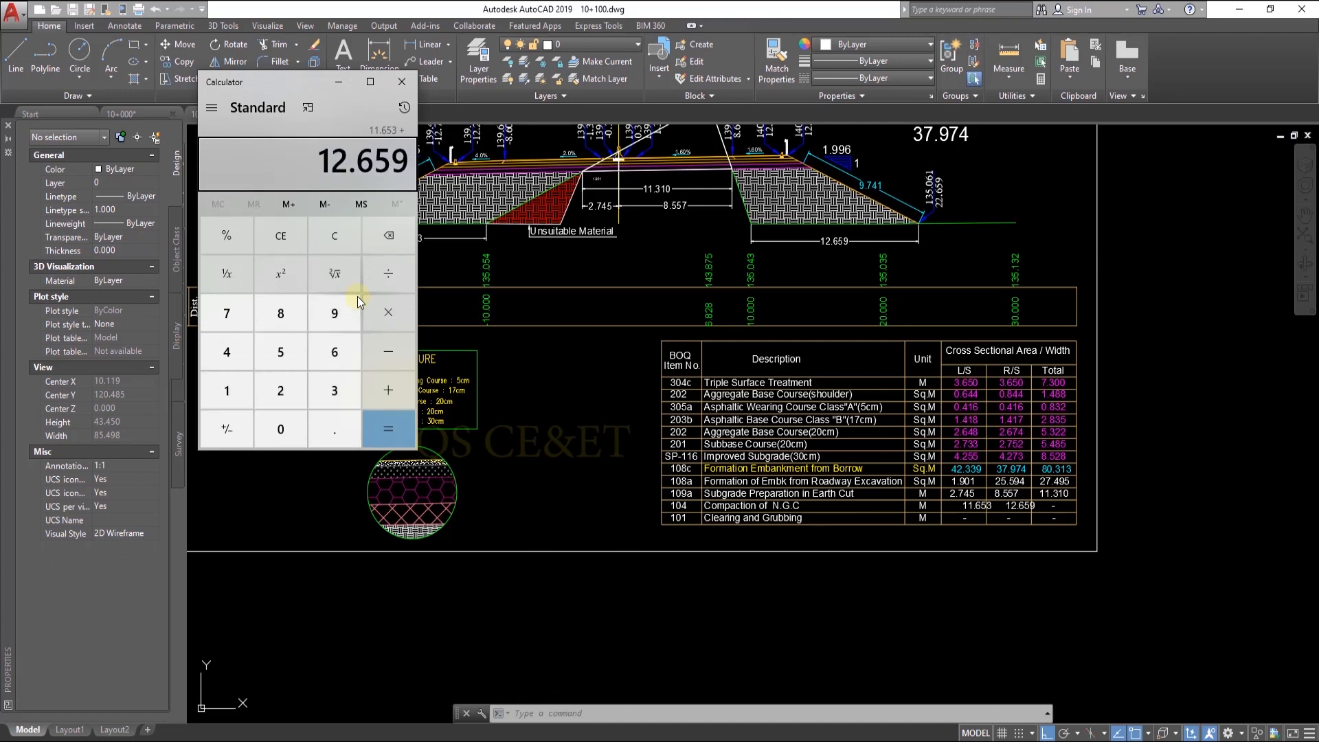
# - Replace the placeholder dashes in the Clearing and Grubbing row with copies of the Compaction of N.G.C values 11.653, 12.659 and 24.312
pyautogui.moveTo(397, 472)
pyautogui.mouseDown()
pyautogui.moveTo(839, 492)
pyautogui.moveTo(837, 509)
pyautogui.mouseUp()
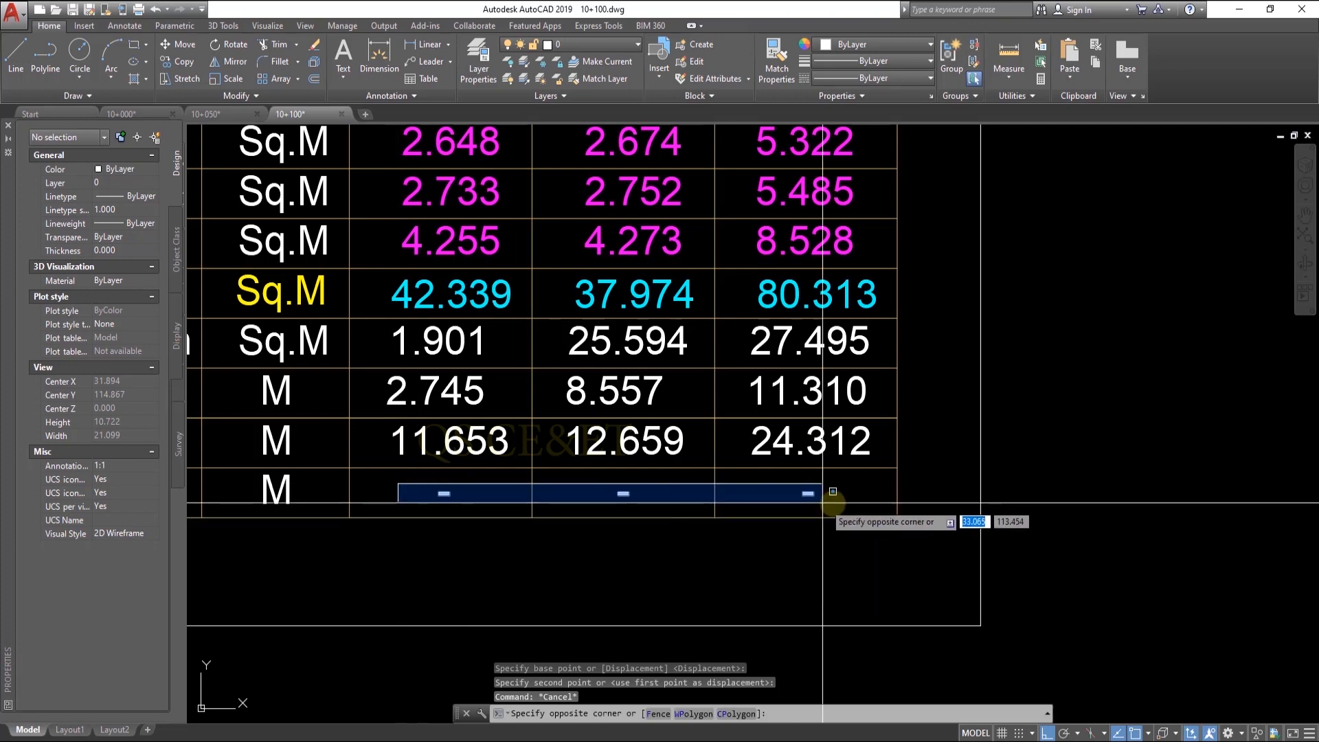
pyautogui.press('Delete')
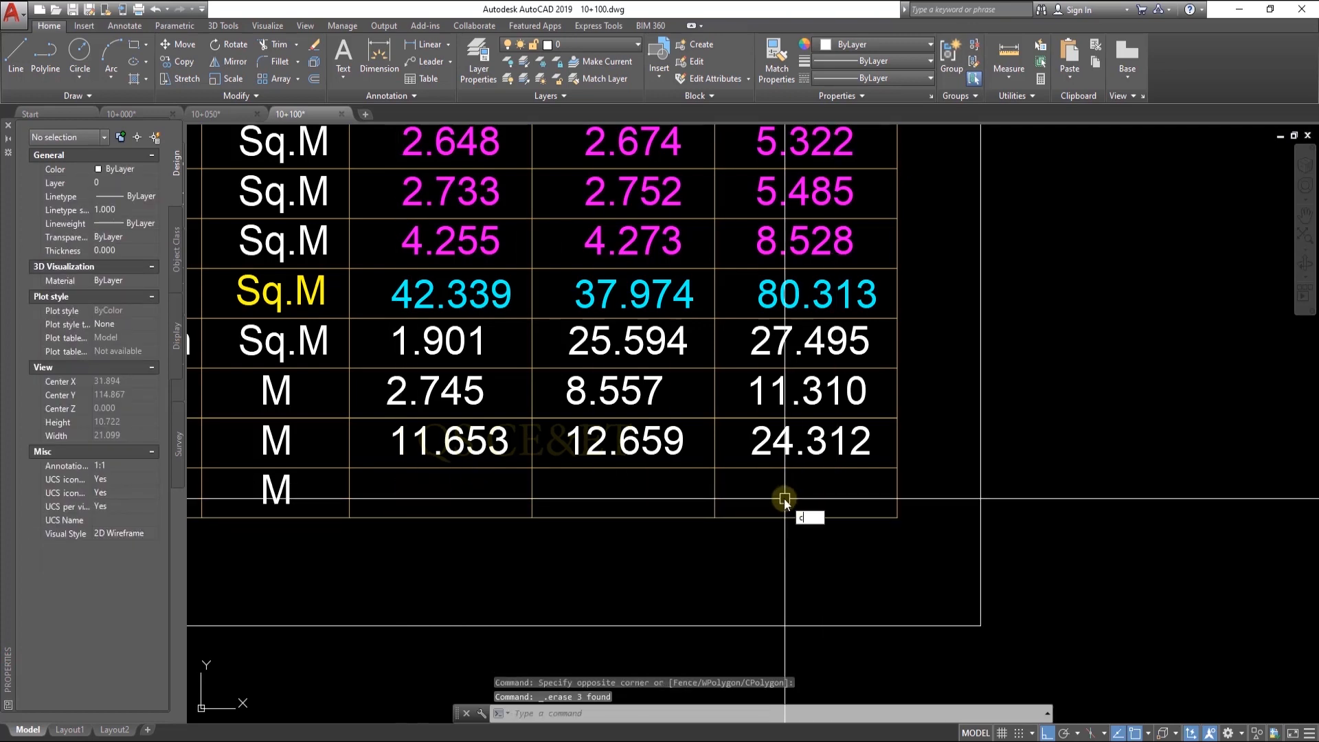
pyautogui.scroll(-1, 777, 480)
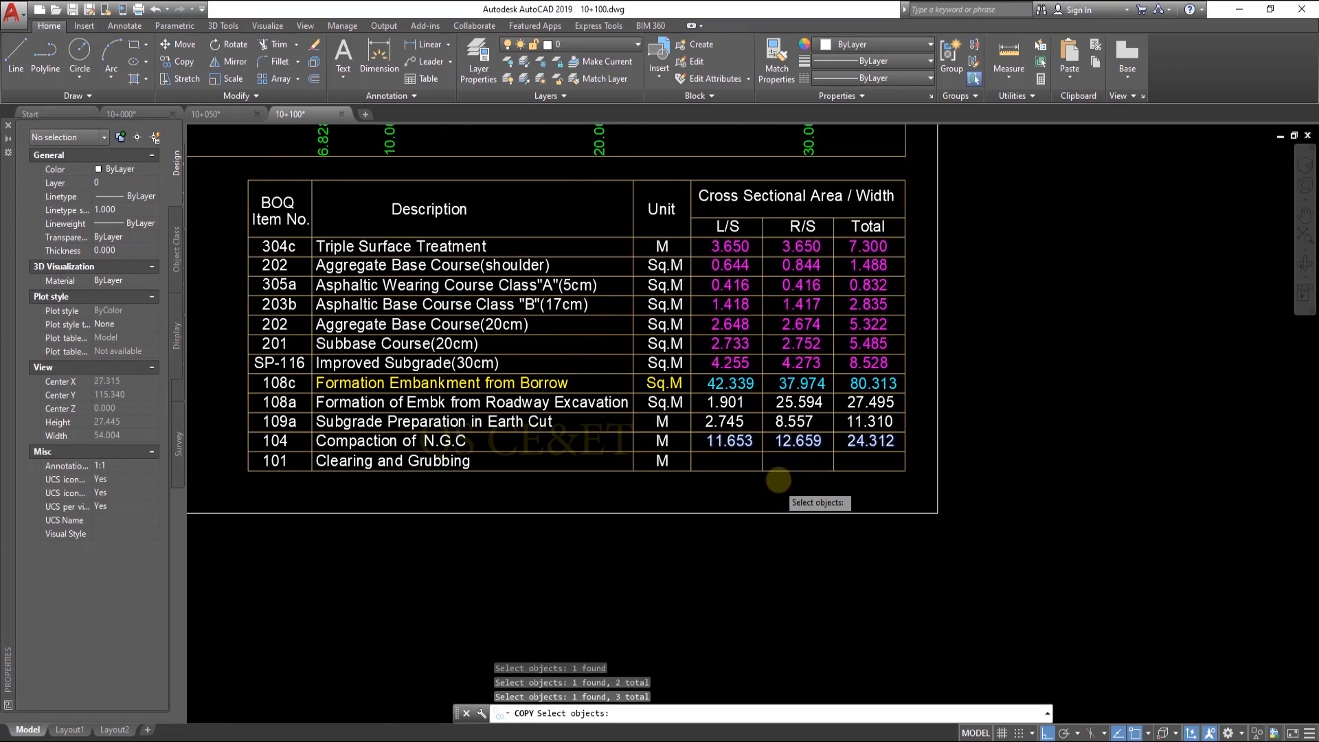
pyautogui.scroll(1, 780, 480)
pyautogui.scroll(-1, 337, 485)
pyautogui.moveTo(383, 488); pyautogui.dragTo(715, 453, button='middle')
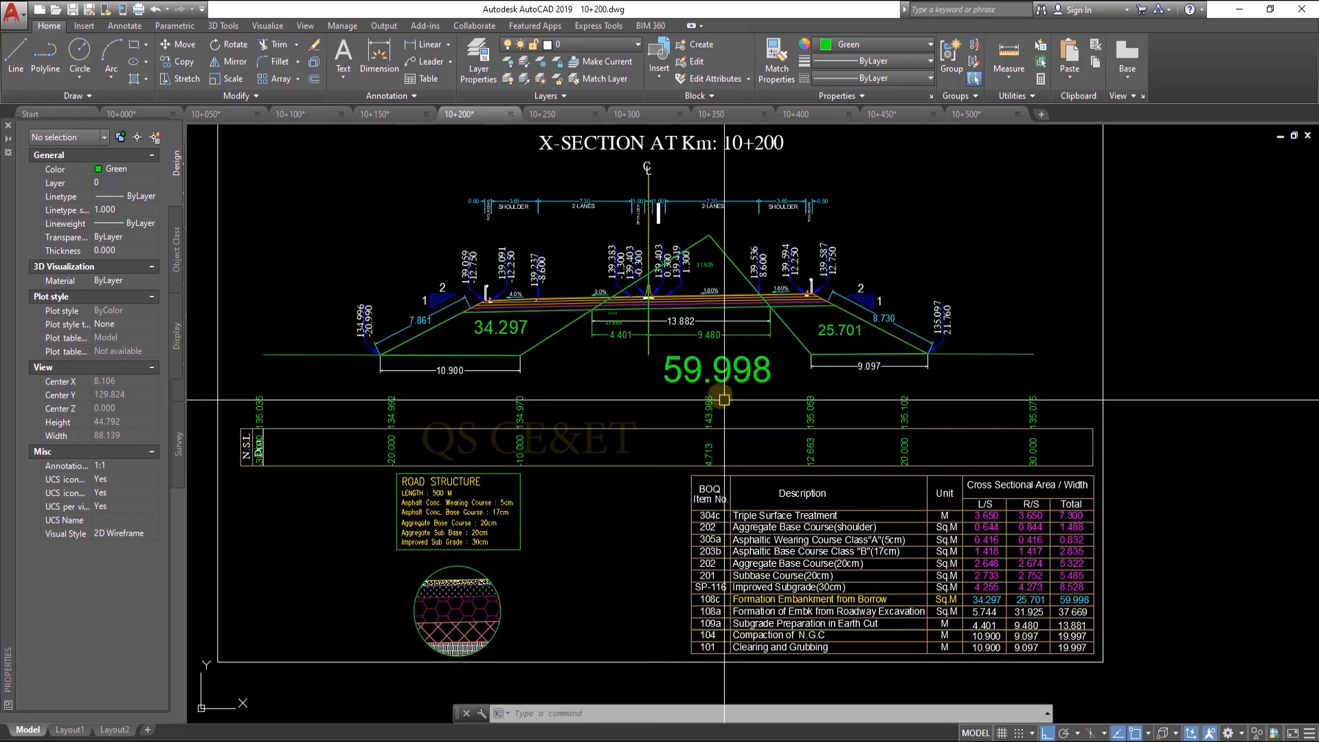
# - Examine the cut and fill areas, widths and BOQ tables of cross-sections 10+200 and 10+250
pyautogui.scroll(-1, 687, 355)
pyautogui.scroll(1, 687, 355)
pyautogui.moveTo(688, 368)
pyautogui.mouseDown(button='middle')
pyautogui.moveTo(685, 383)
pyautogui.moveTo(713, 362)
pyautogui.mouseUp(button='middle')
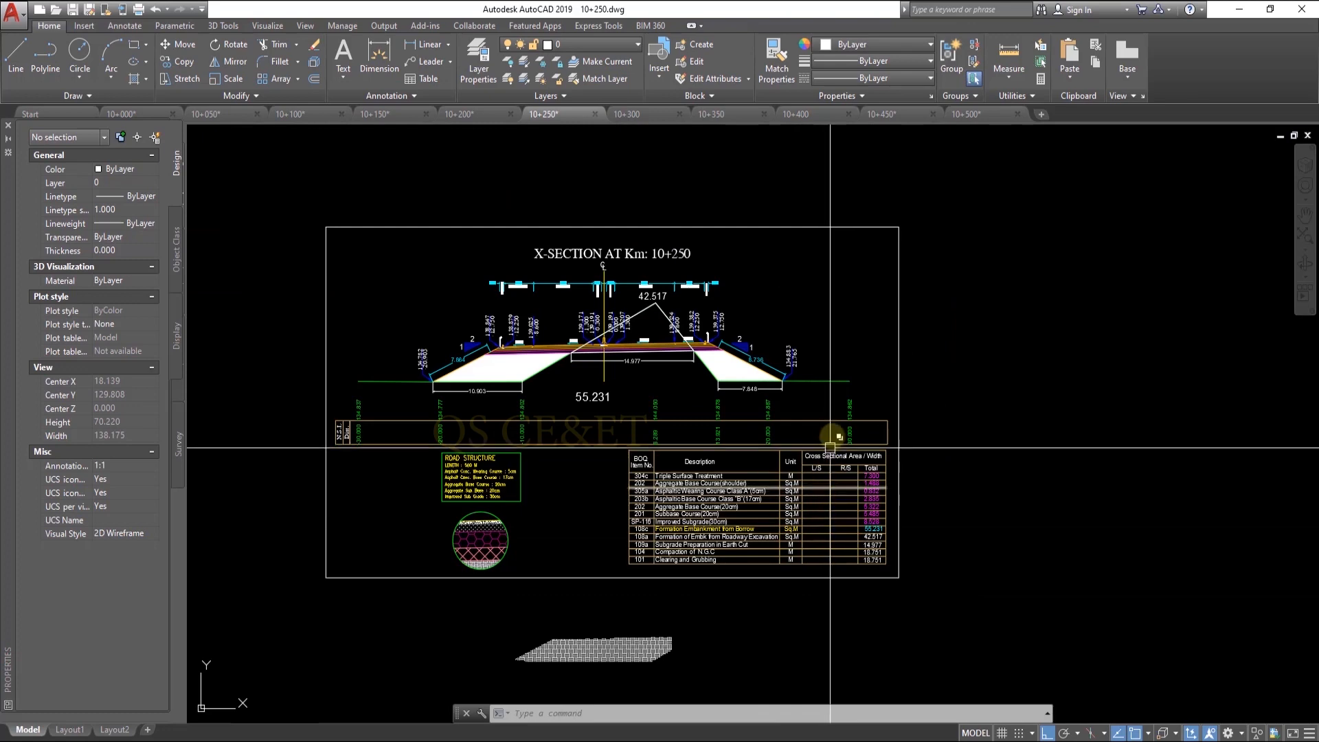
pyautogui.scroll(2, 608, 282)
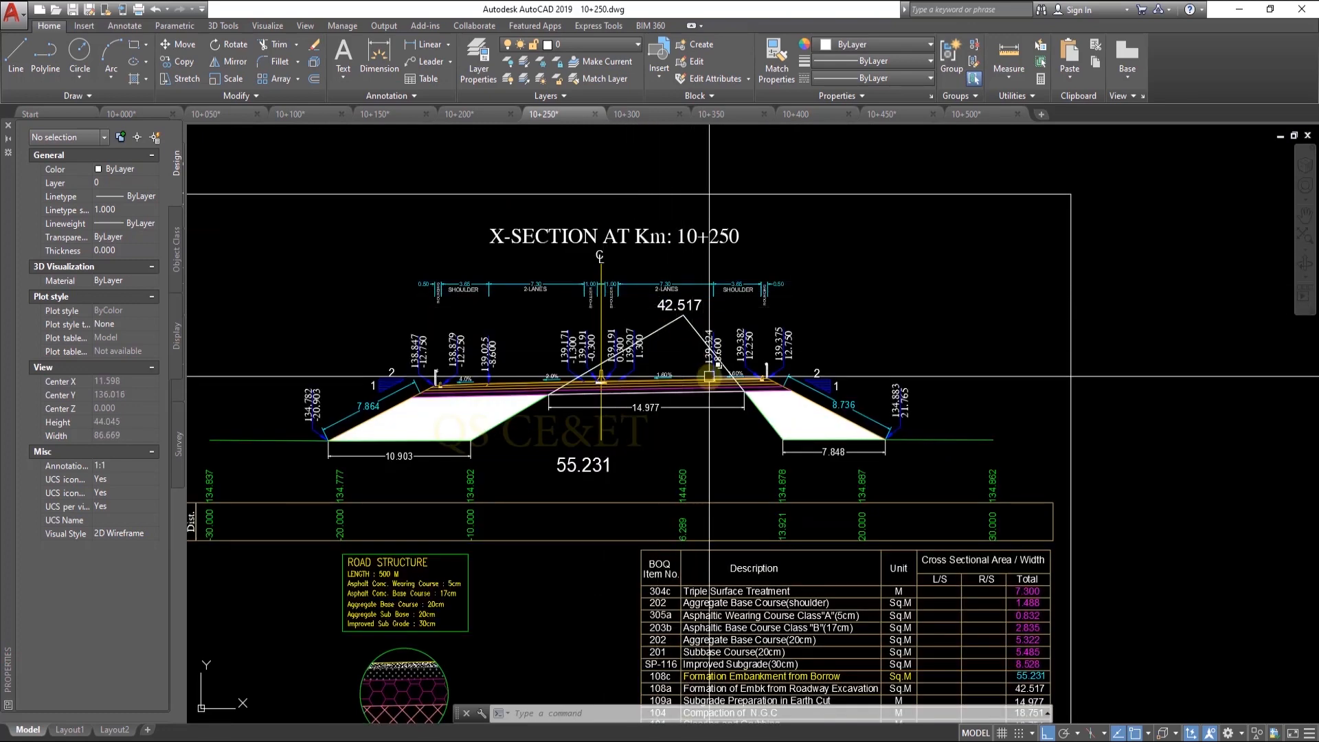
pyautogui.scroll(-2, 709, 376)
# - Review the 10+300 and 10+350 cross-section drawings, including the totals in the 10+350 BOQ table
pyautogui.click(654, 112)
pyautogui.scroll(1, 785, 153)
pyautogui.scroll(-2, 786, 152)
pyautogui.click(713, 114)
pyautogui.scroll(-2, 749, 165)
pyautogui.scroll(1, 611, 233)
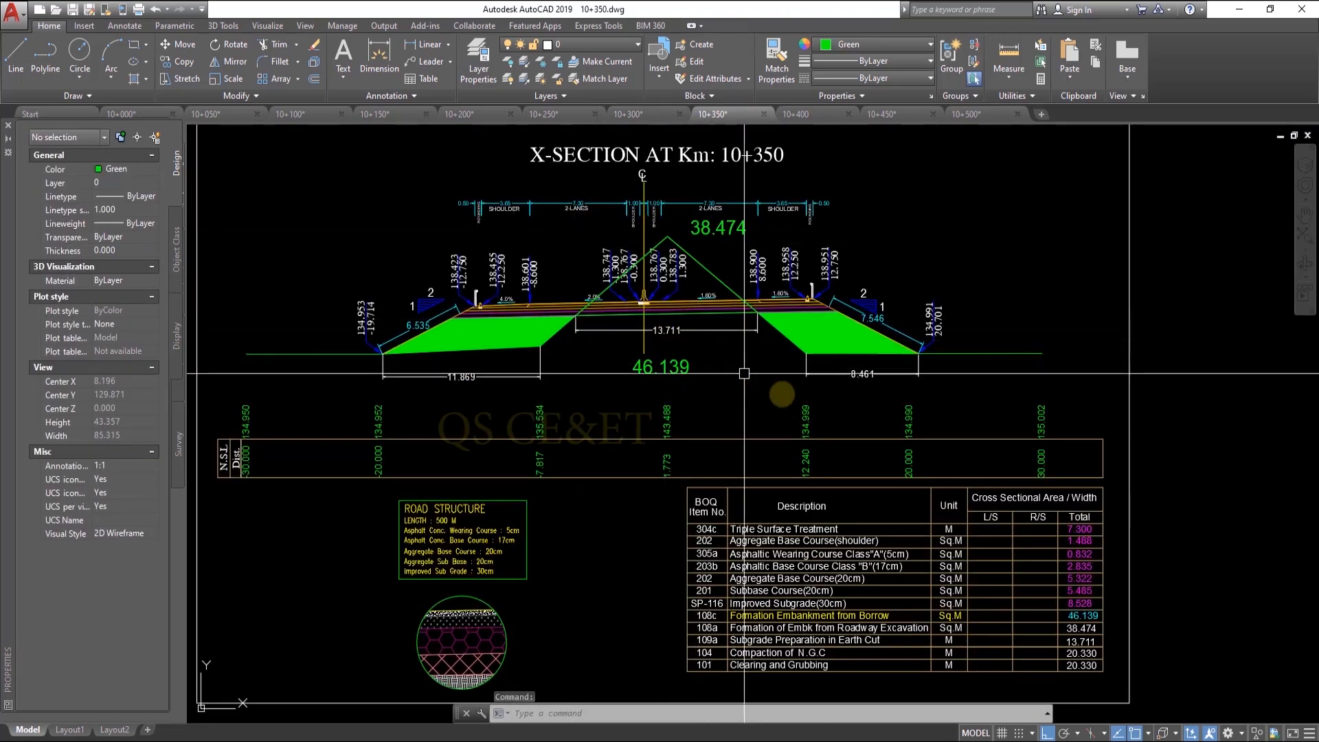
pyautogui.scroll(4, 707, 353)
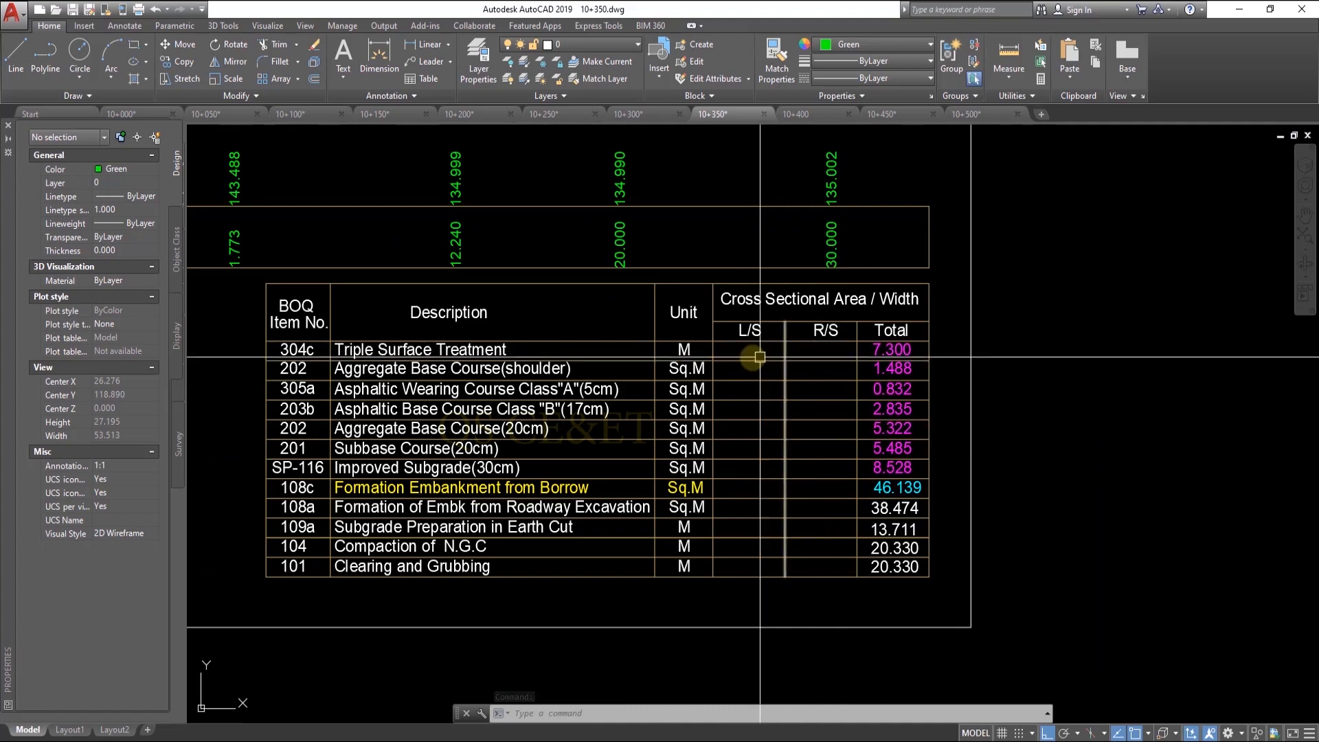
# - Check the areas, unsuitable material zones and BOQ table totals of cross-sections 10+400 and 10+450
pyautogui.hotkey('ctrl', 'Tab')
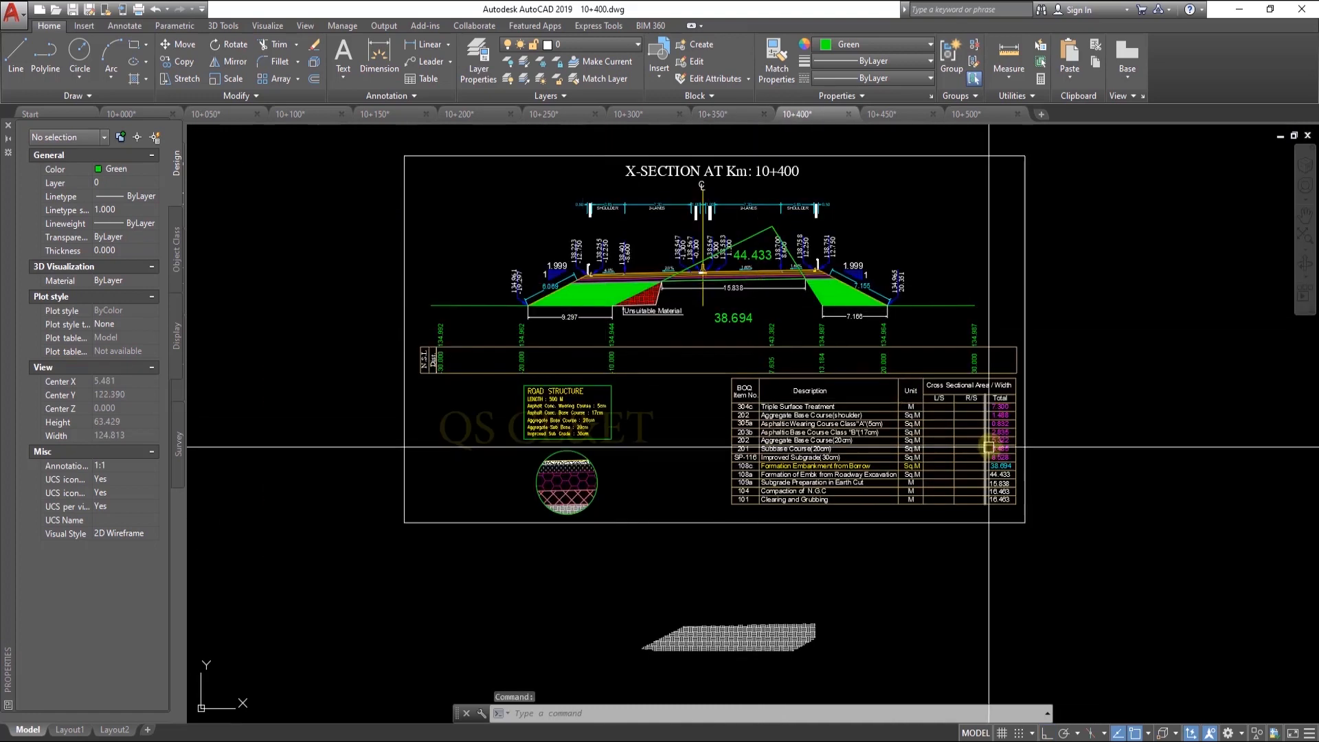
pyautogui.scroll(4, 987, 447)
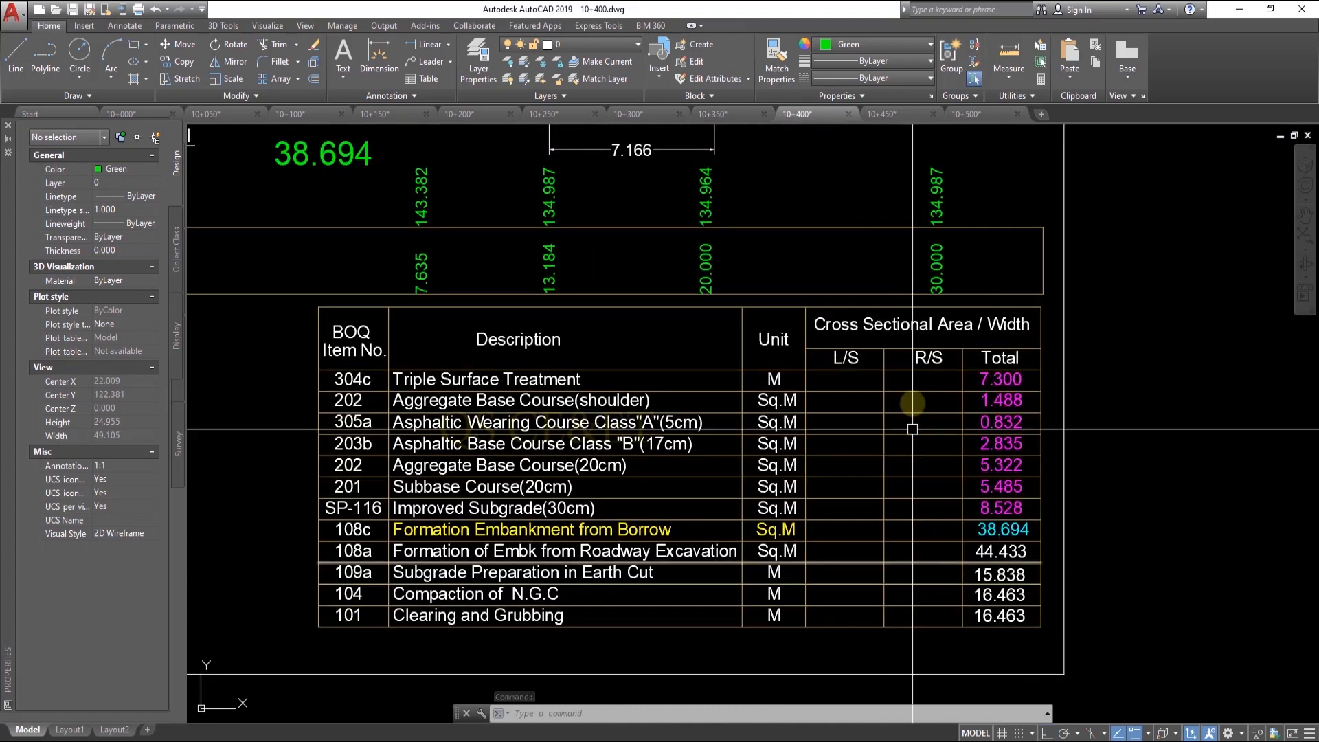
pyautogui.scroll(-2, 848, 530)
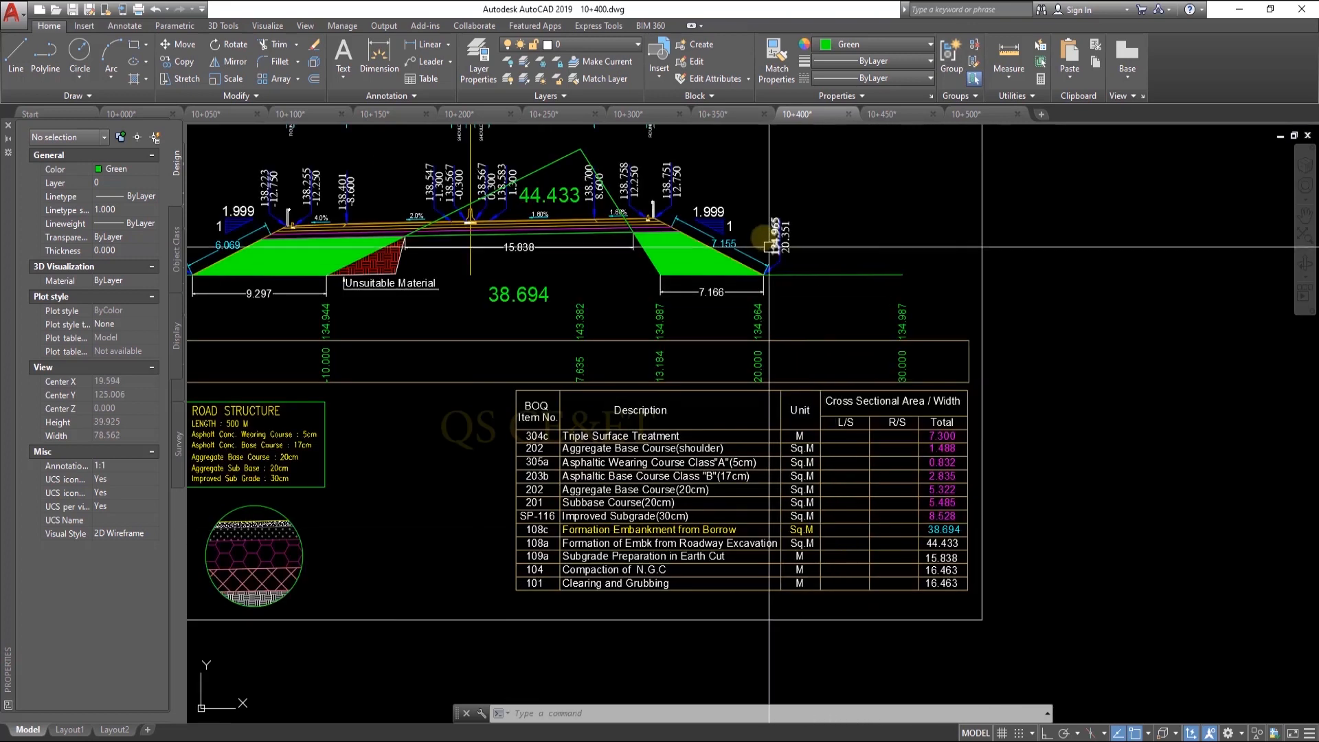
pyautogui.hotkey('ctrl', 'Tab')
pyautogui.moveTo(770, 187); pyautogui.dragTo(722, 261, button='middle')
pyautogui.scroll(2, 737, 216)
pyautogui.scroll(-2, 682, 391)
pyautogui.moveTo(683, 395); pyautogui.dragTo(626, 285, button='middle')
pyautogui.scroll(2, 669, 372)
pyautogui.moveTo(669, 371); pyautogui.dragTo(797, 521, button='middle')
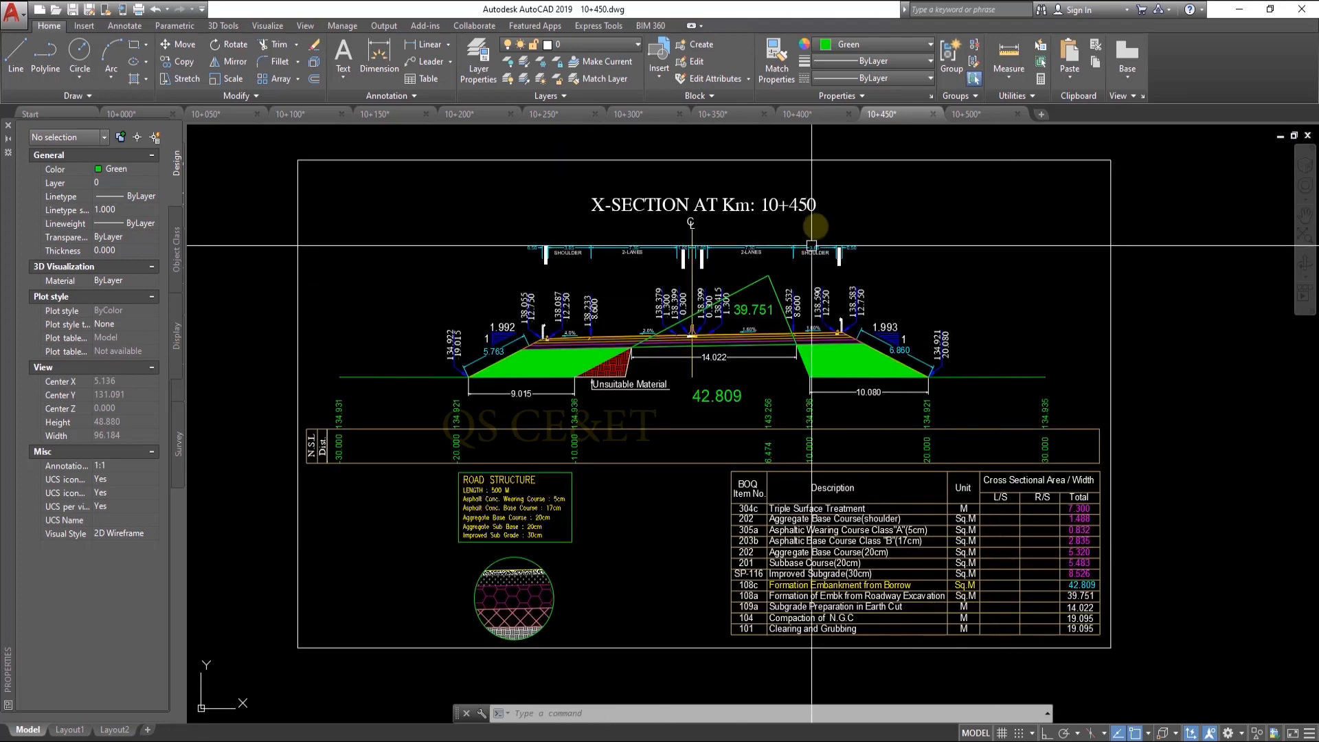
# - Inspect the 10+500 cross-section's cut and fill areas, base widths, road structure detail and BOQ table
pyautogui.click(981, 115)
pyautogui.scroll(2, 682, 273)
pyautogui.moveTo(671, 280)
pyautogui.mouseDown(button='middle')
pyautogui.moveTo(729, 282)
pyautogui.moveTo(793, 259)
pyautogui.mouseUp(button='middle')
pyautogui.scroll(-2, 778, 260)
pyautogui.scroll(-2, 848, 420)
pyautogui.scroll(2, 823, 307)
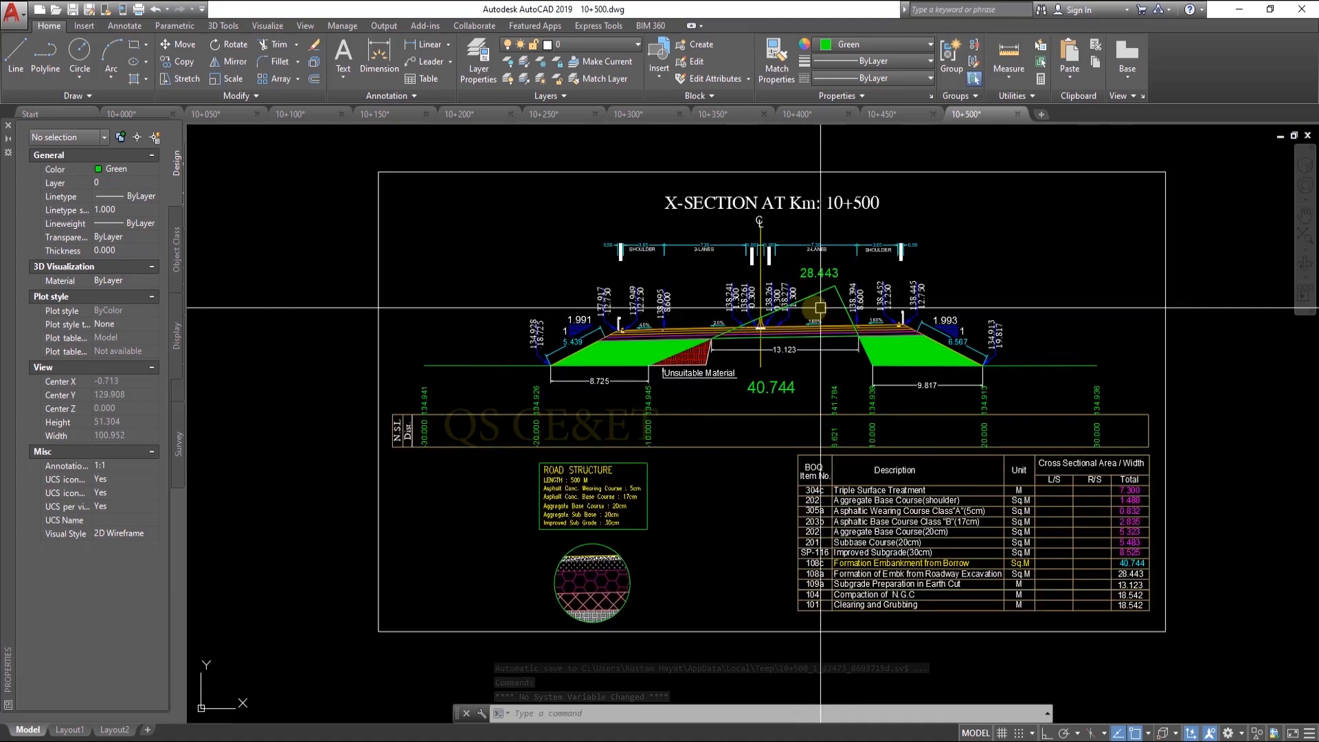
pyautogui.scroll(-1, 705, 389)
pyautogui.scroll(1, 832, 490)
pyautogui.scroll(2, 752, 349)
pyautogui.moveTo(742, 332); pyautogui.dragTo(733, 397, button='middle')
pyautogui.scroll(-2, 742, 375)
pyautogui.scroll(2, 547, 549)
pyautogui.scroll(-2, 549, 553)
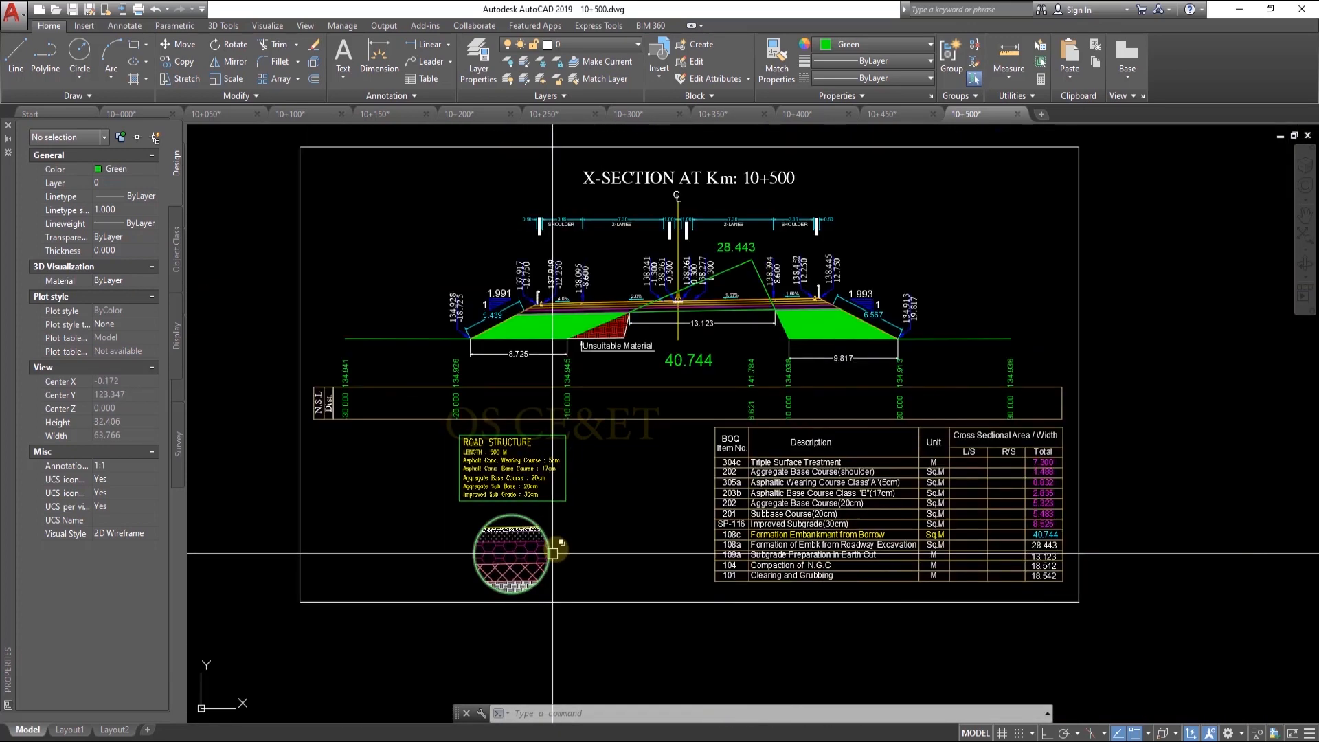